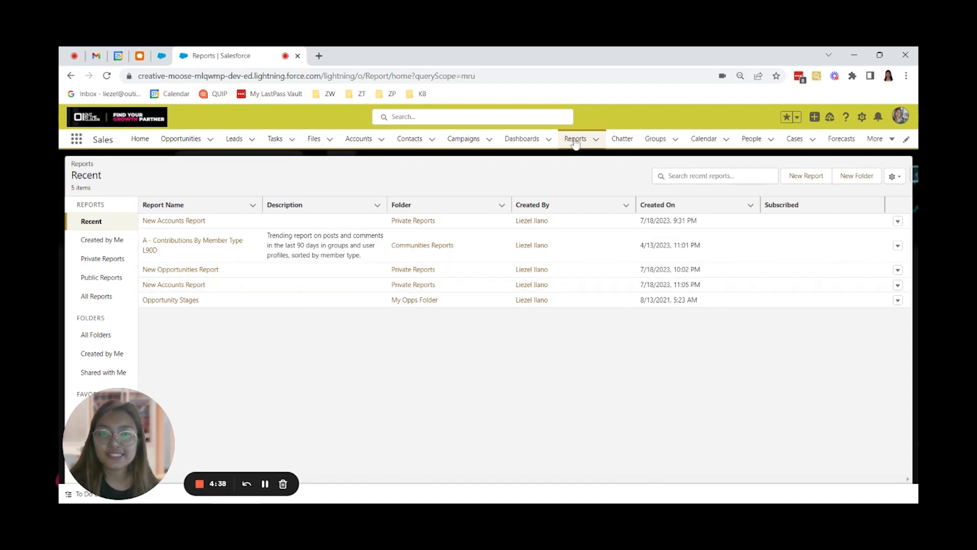
Step: Start a new report using the Accounts report type from the Accounts & Contacts category
click(807, 177)
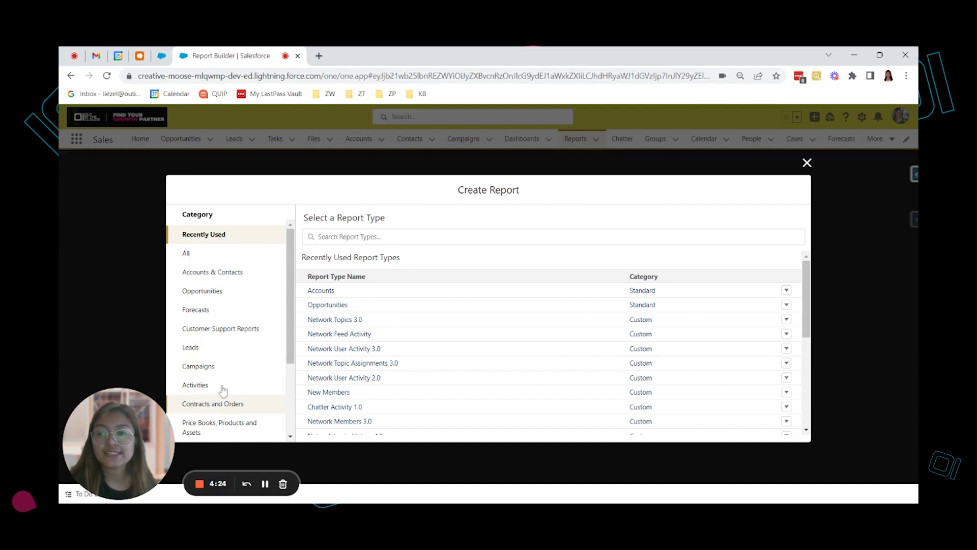
click(218, 278)
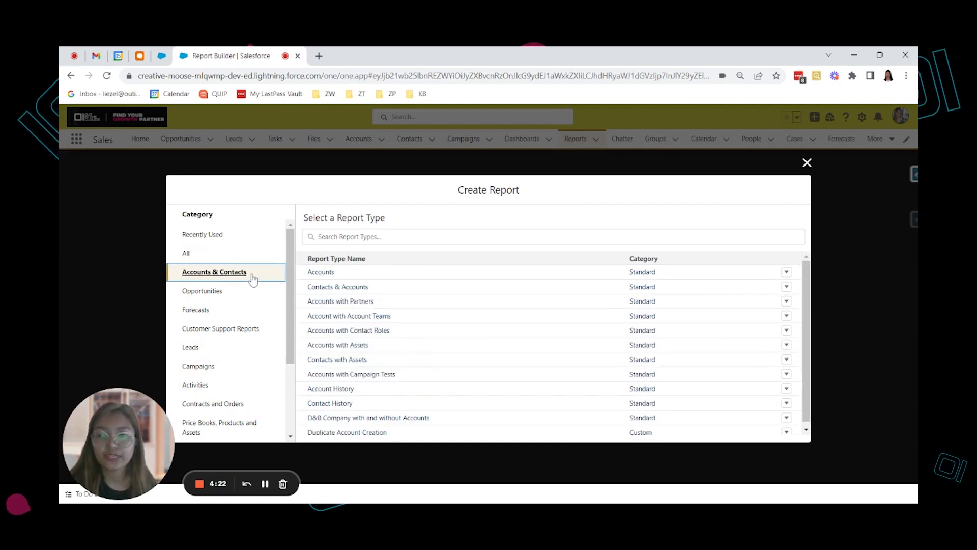
click(321, 275)
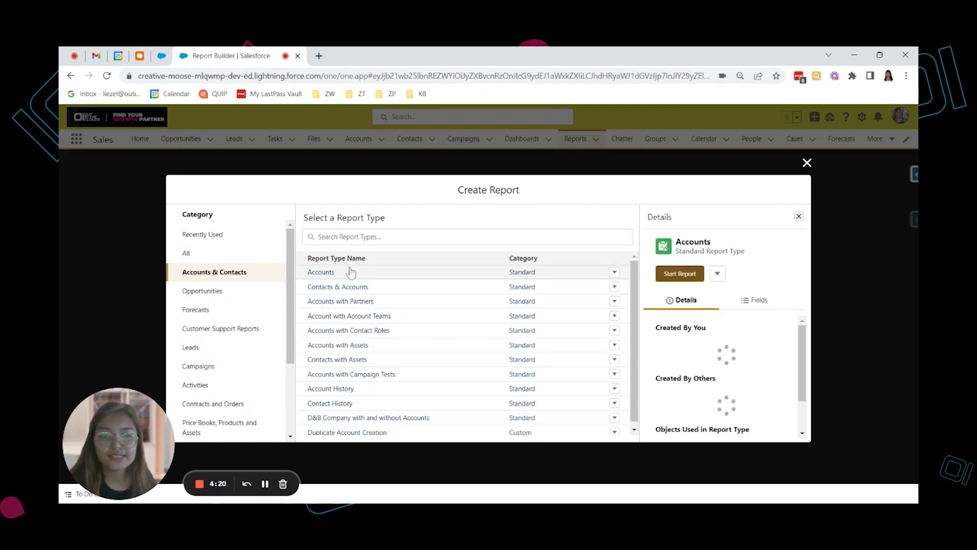
click(678, 274)
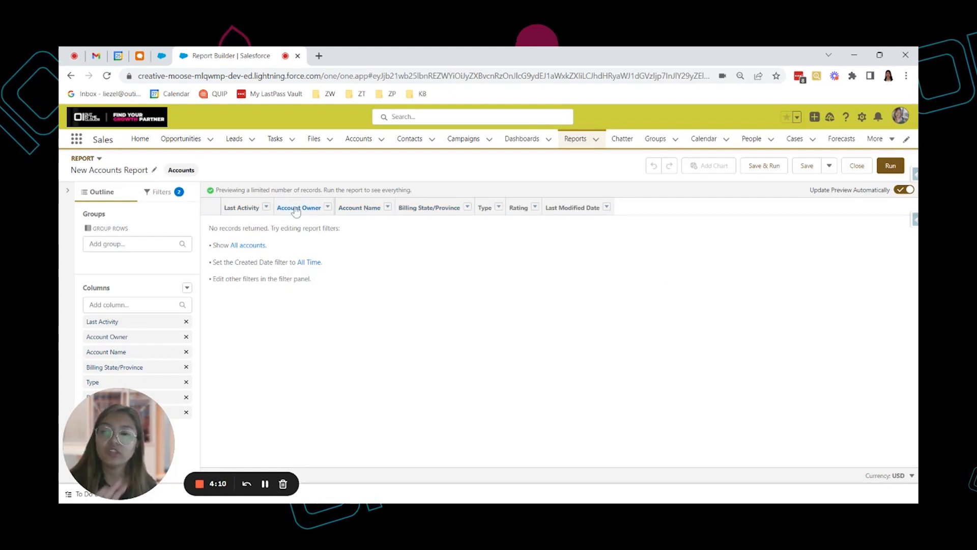
Step: Find the Annual Revenue field in the full field list and add it as a report column
click(67, 191)
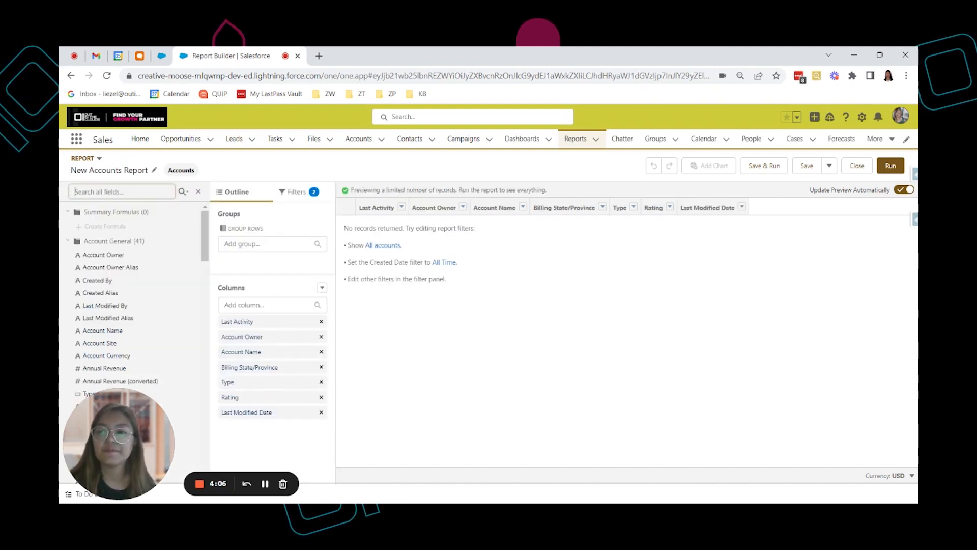
text(ann)
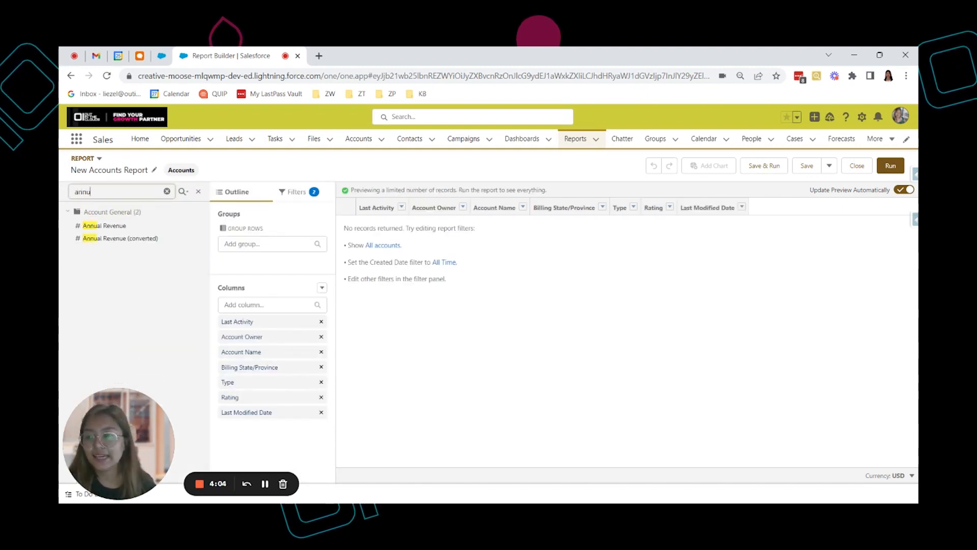
text(u)
double_click(104, 226)
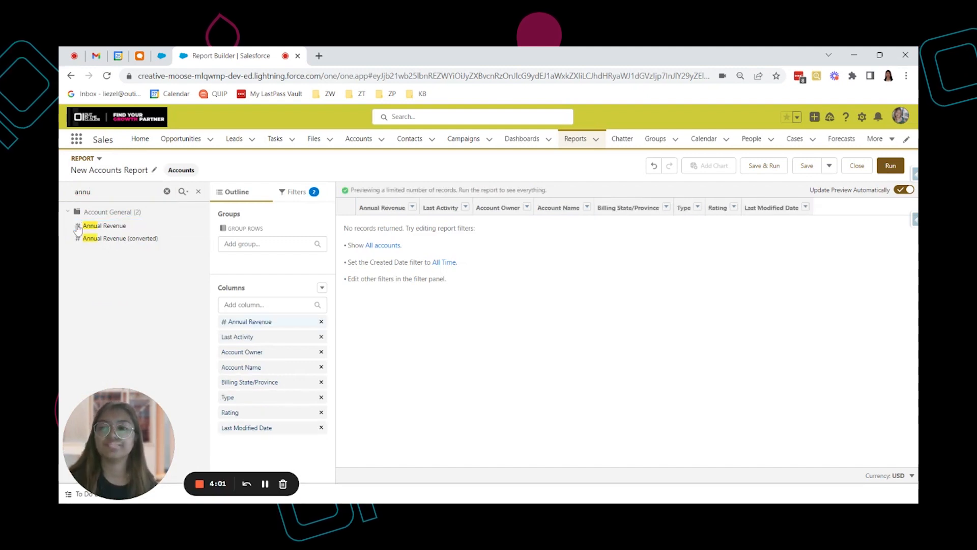
click(199, 191)
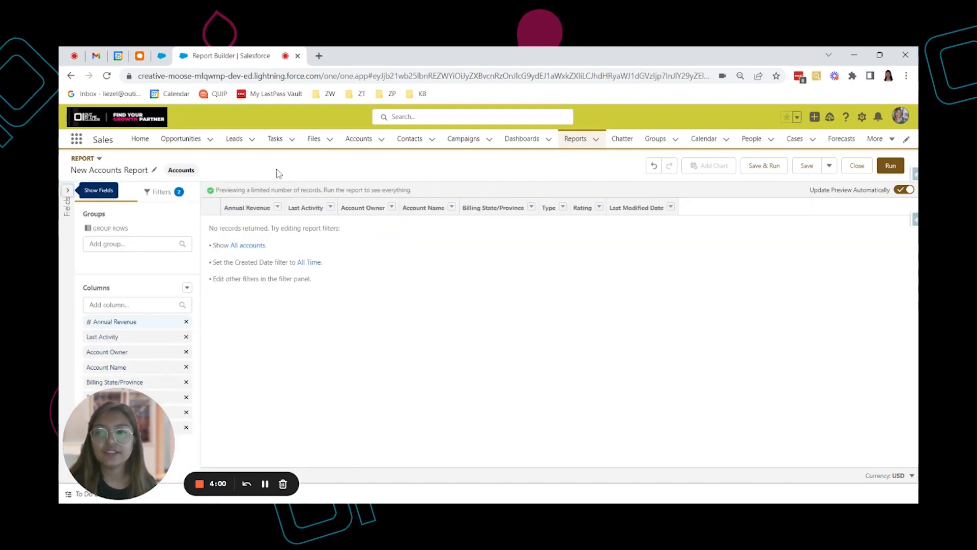
Step: Set the report's Show Me filter to All accounts and apply it
click(161, 193)
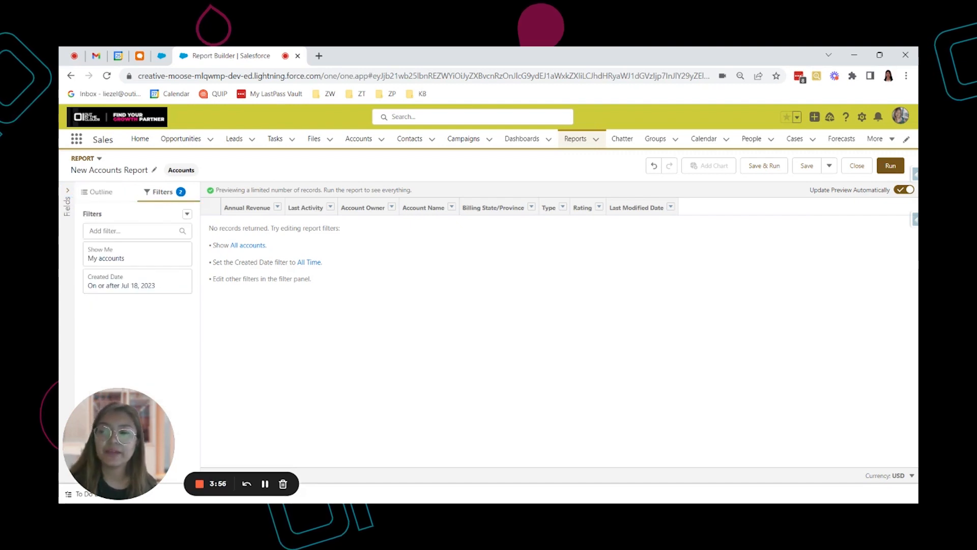
click(140, 263)
click(265, 261)
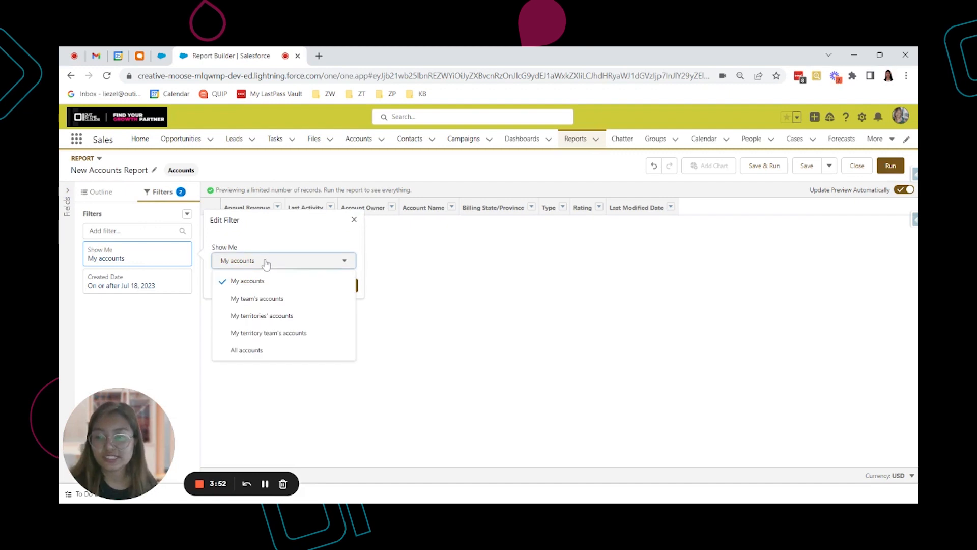
click(245, 351)
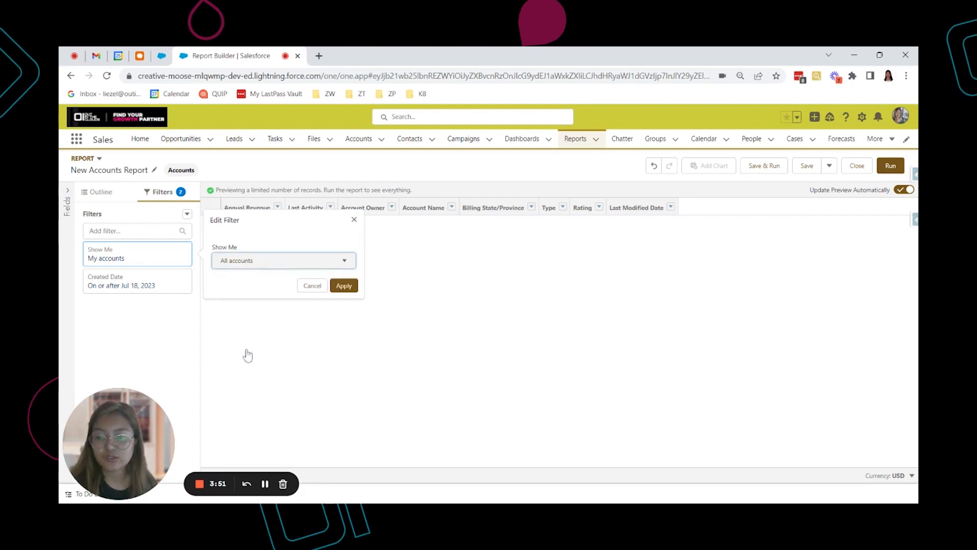
click(344, 286)
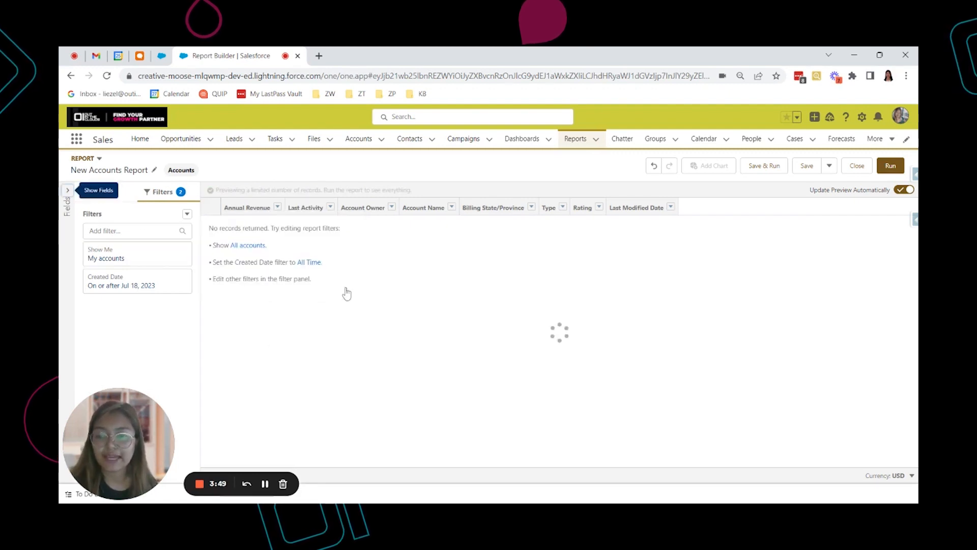
Step: Set the Created Date filter's range to All Time and apply it
click(151, 290)
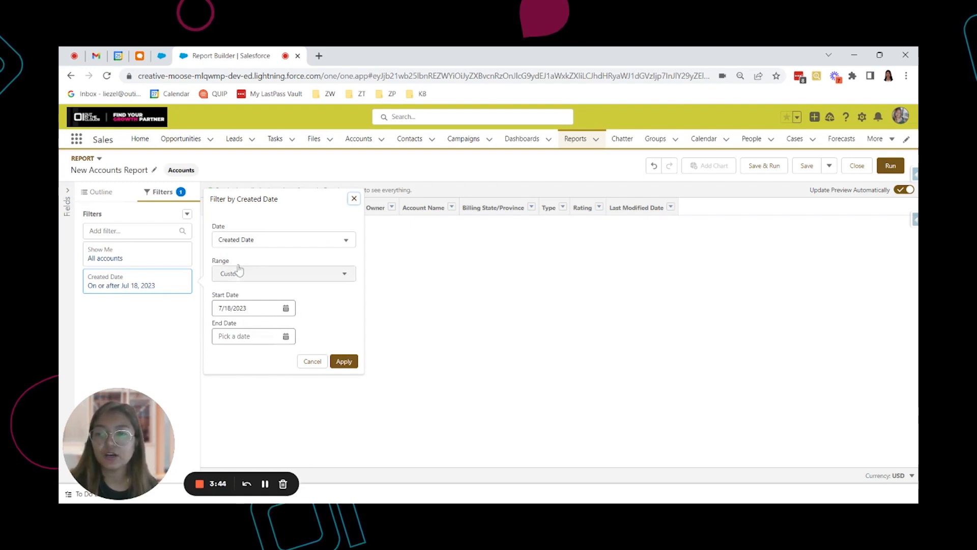
click(283, 279)
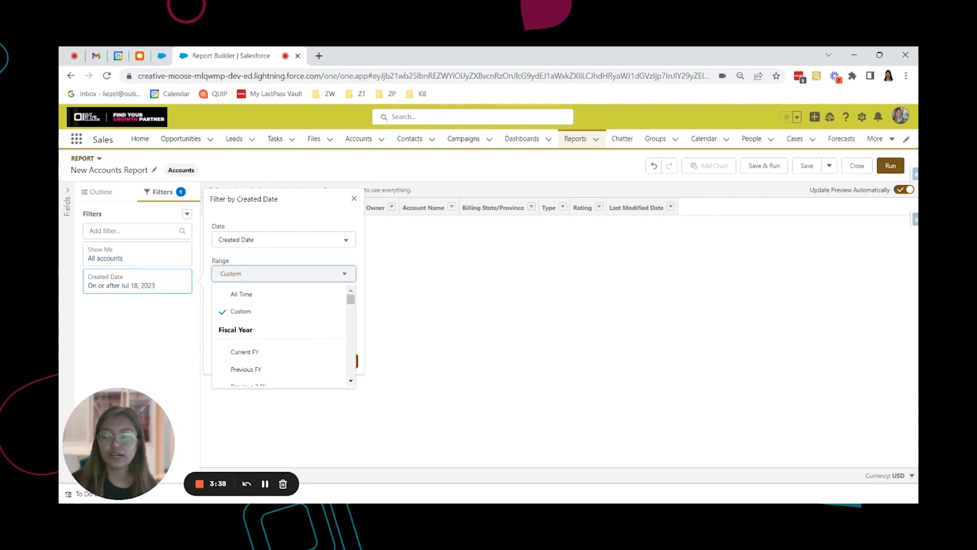
click(274, 295)
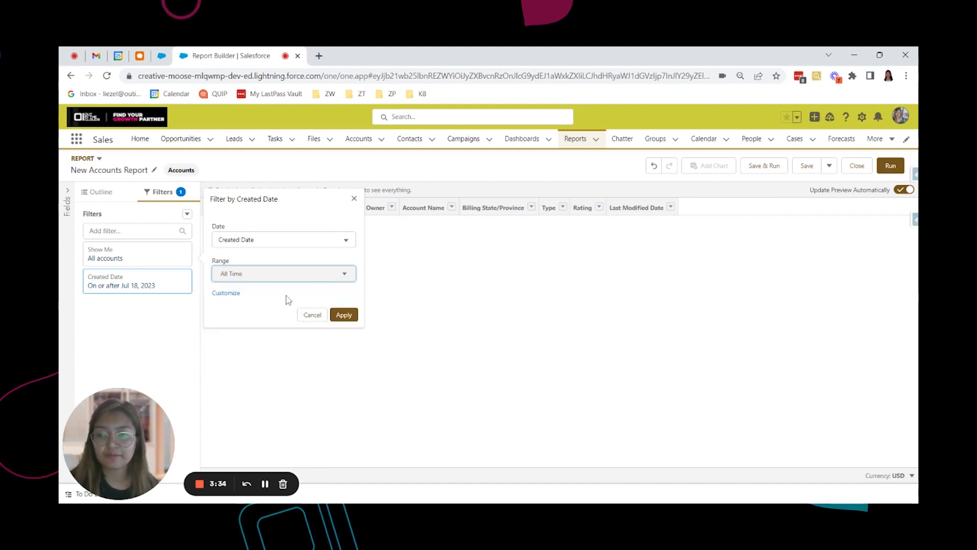
click(343, 313)
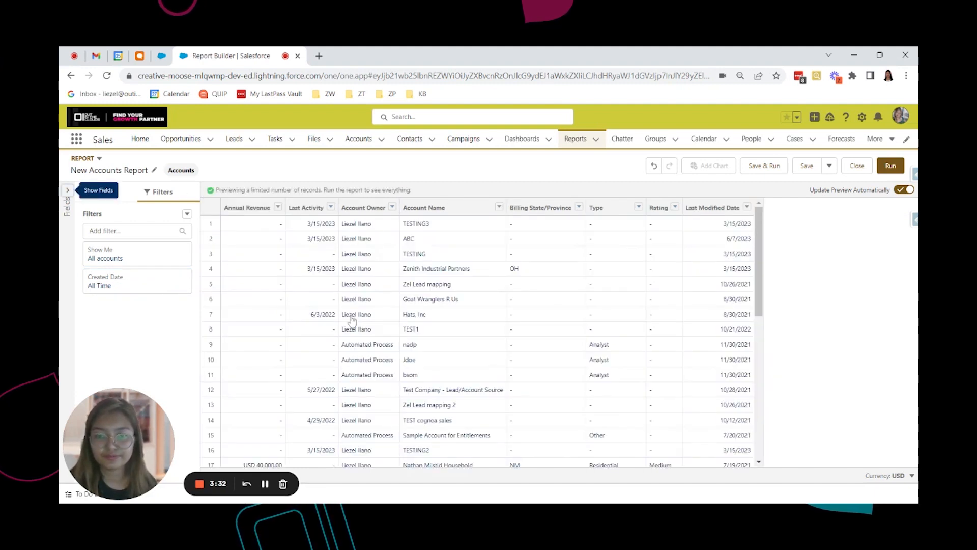
Step: Add a Billing State/Province filter that equals NM, CO and apply it to the report
click(134, 231)
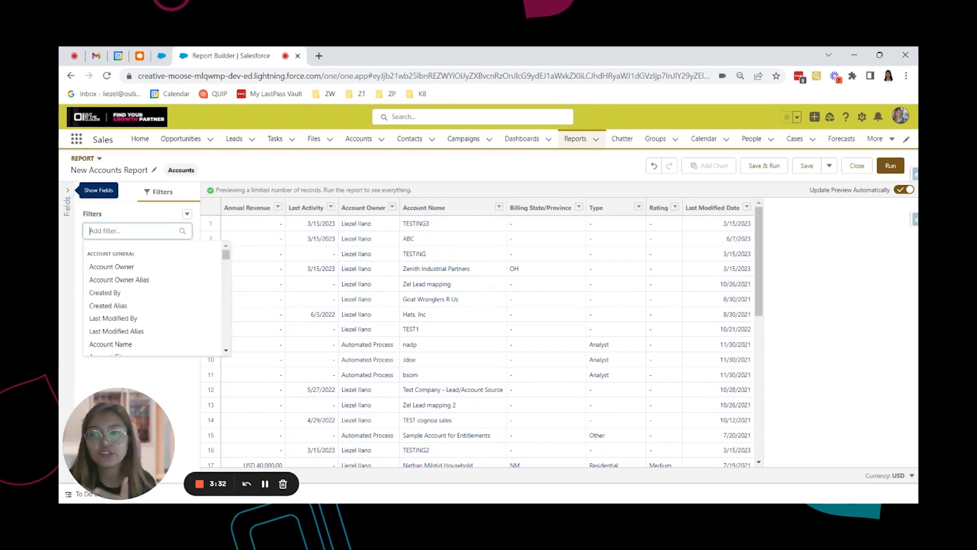
text(bi)
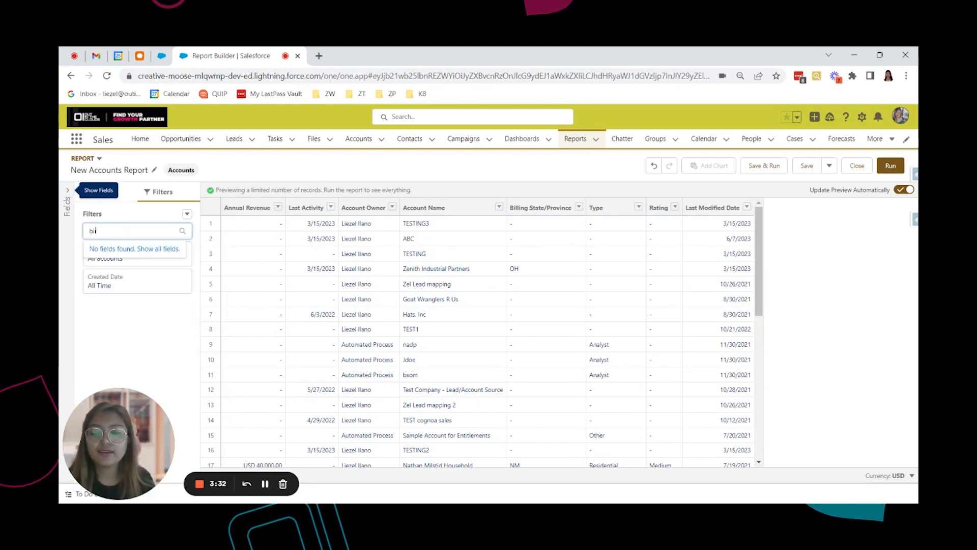
key(BackSpace)
key(BackSpace)
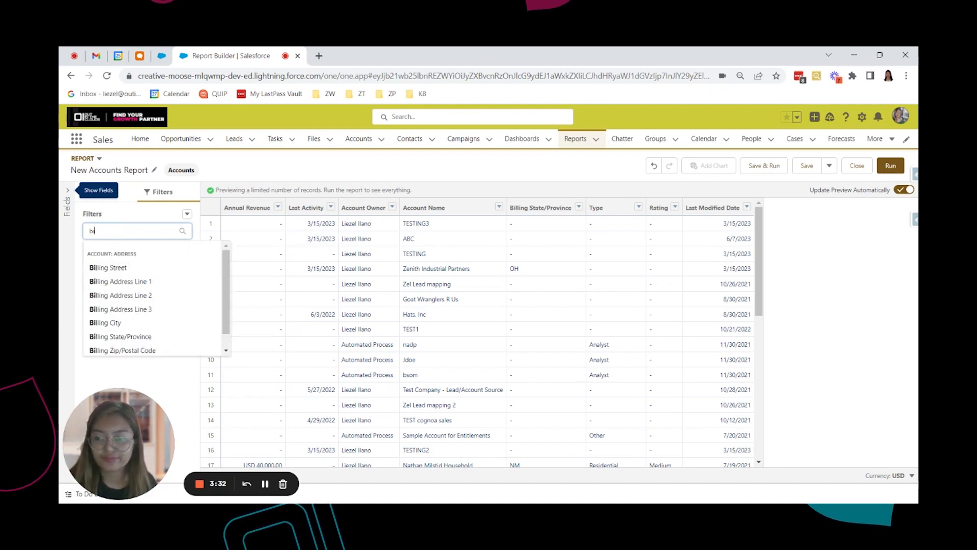
click(173, 337)
click(248, 328)
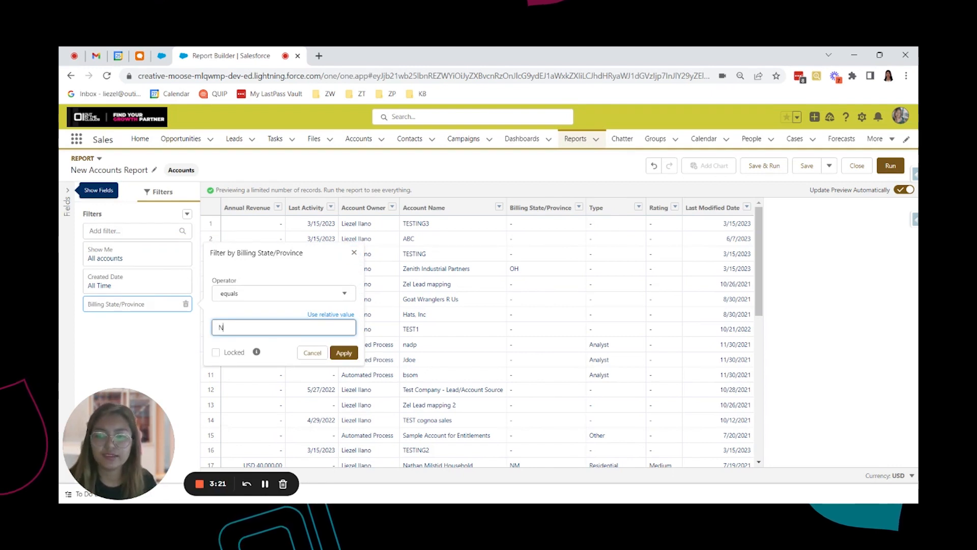
text(NM, )
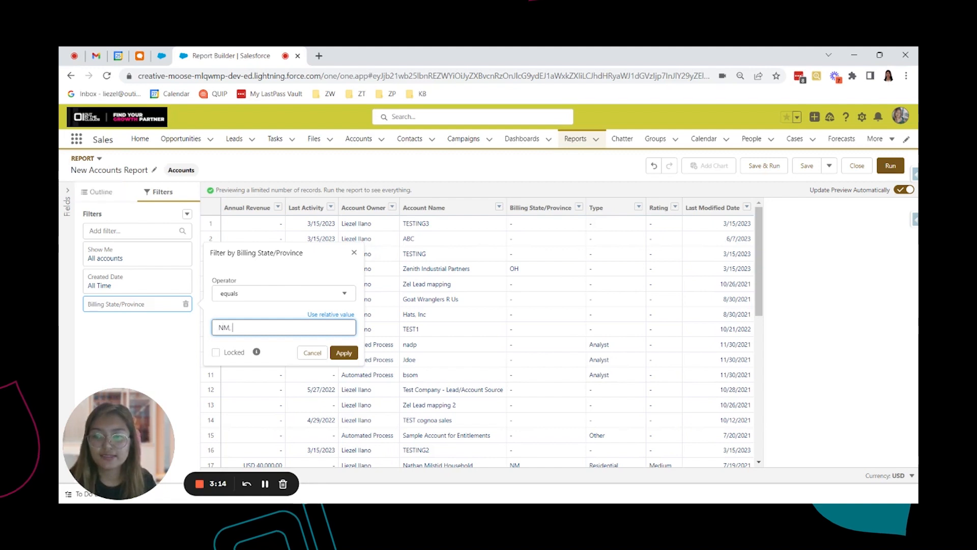
text(CO)
click(344, 353)
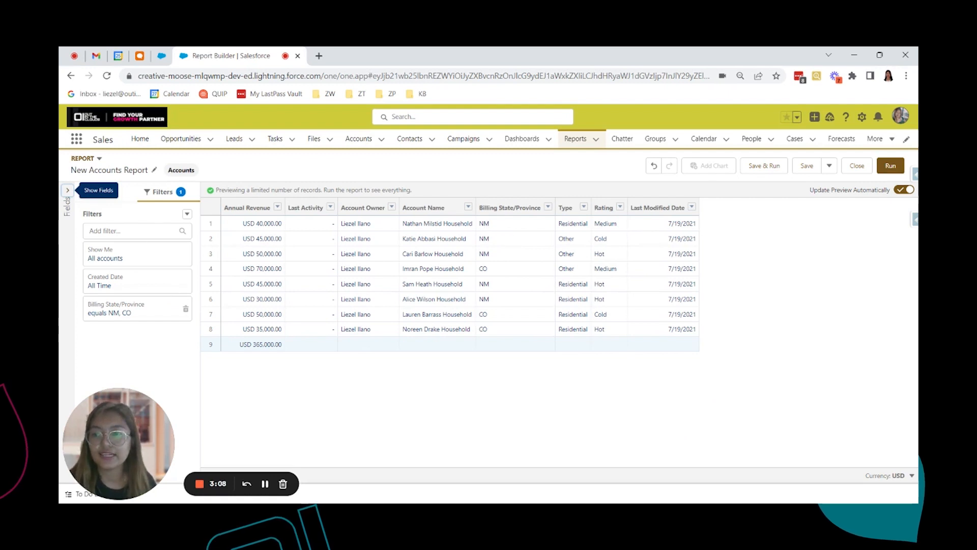
Step: Add a Rating filter that equals Hot and apply it to the report
click(133, 231)
text(rating)
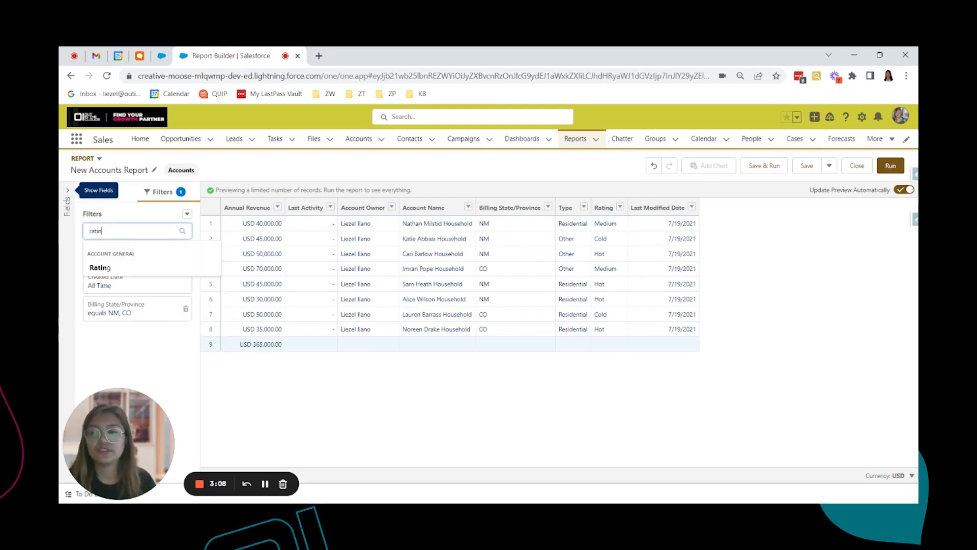
click(142, 271)
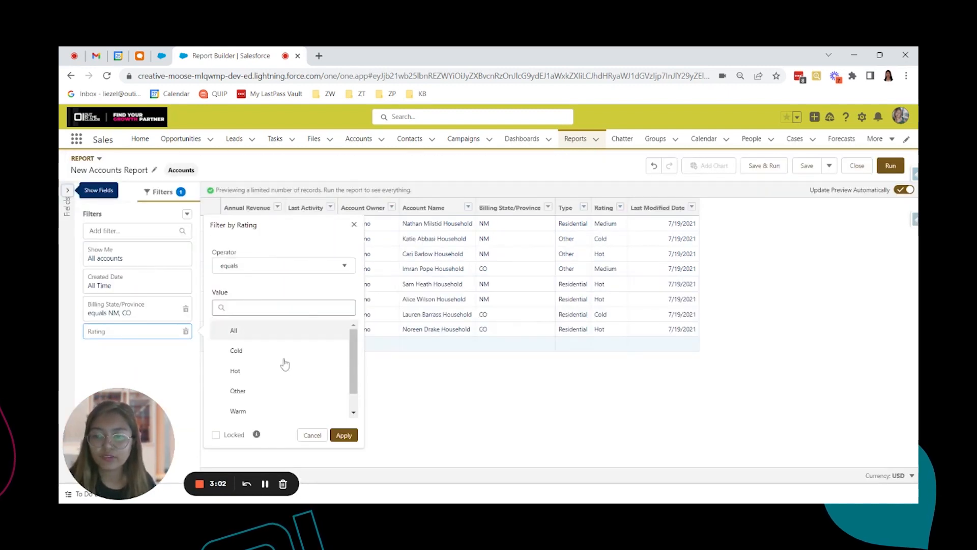
click(240, 371)
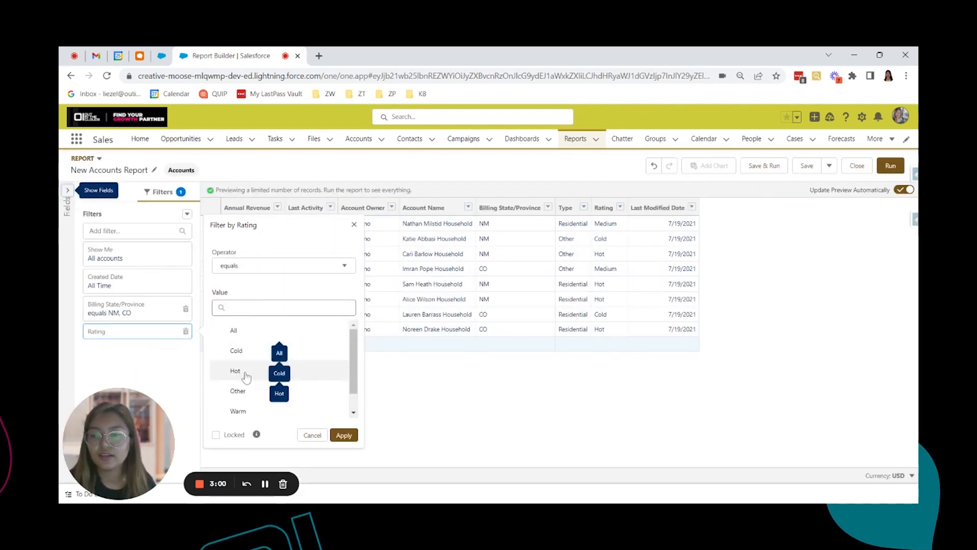
click(243, 371)
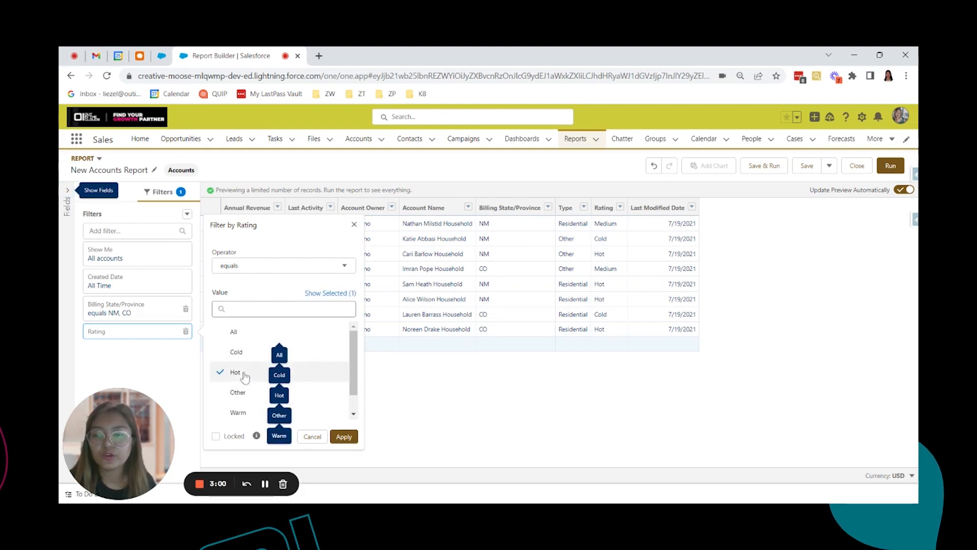
click(344, 436)
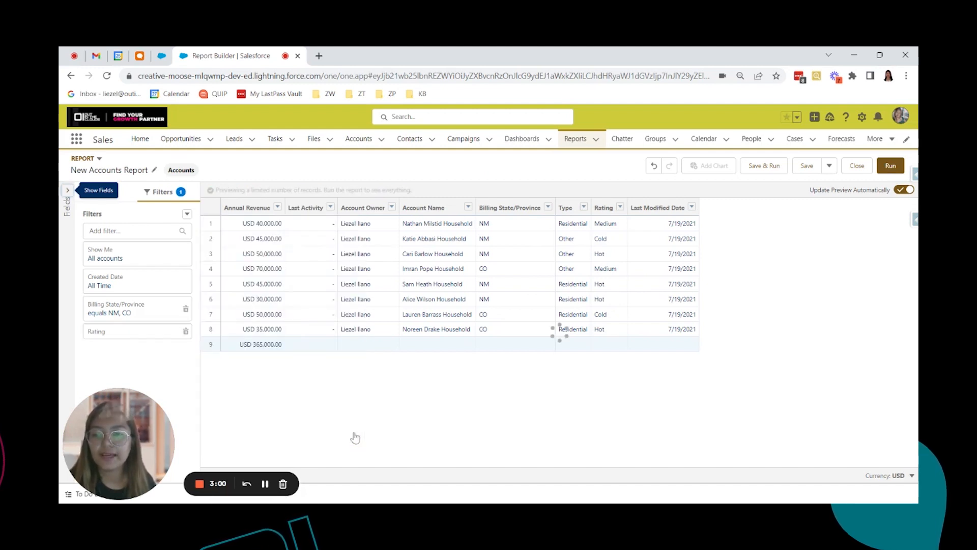
Step: Add an Annual Revenue filter with the operator greater than and the value 1000, and apply it
click(132, 231)
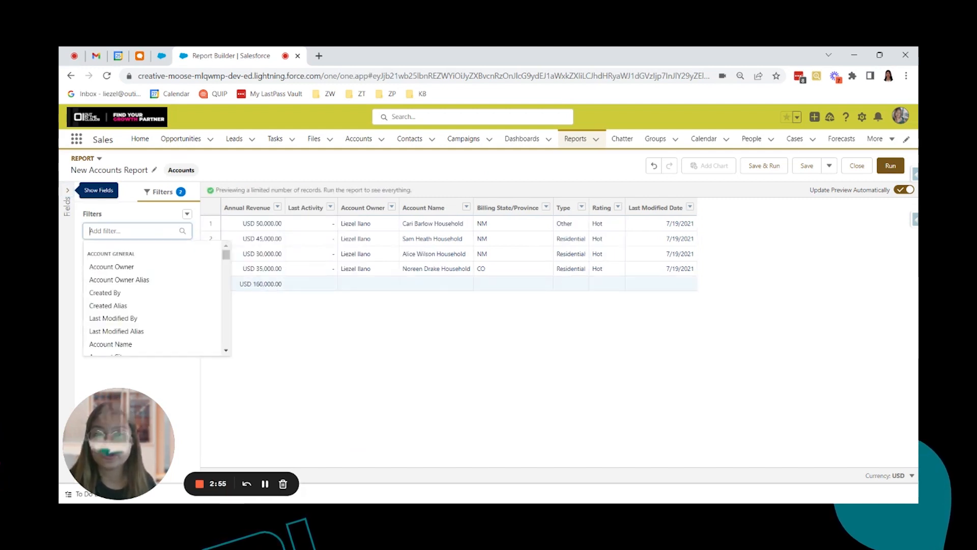
text(annu)
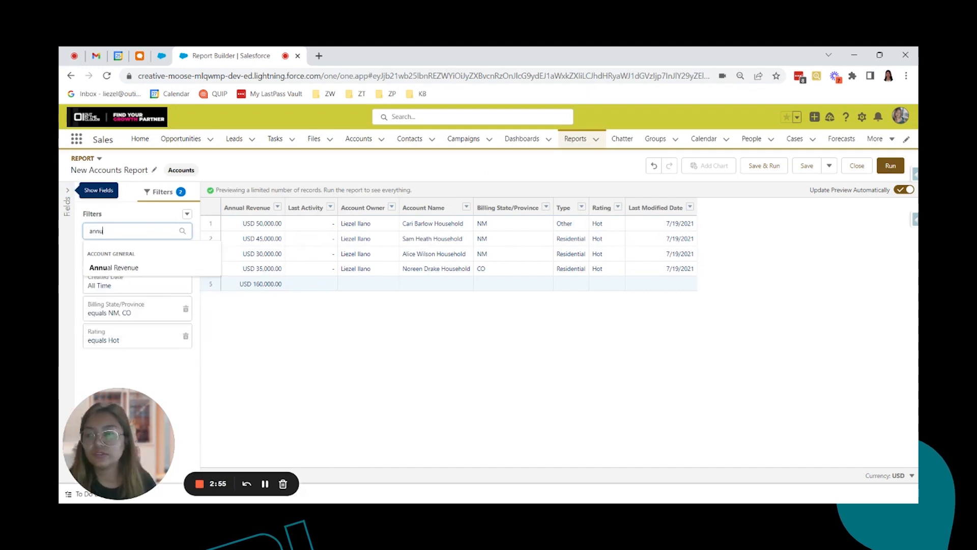
click(142, 270)
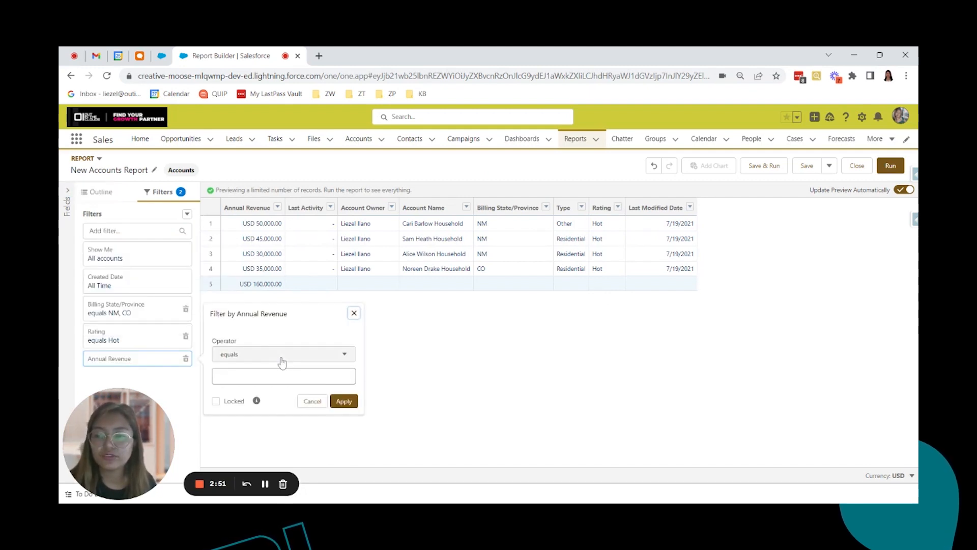
click(282, 358)
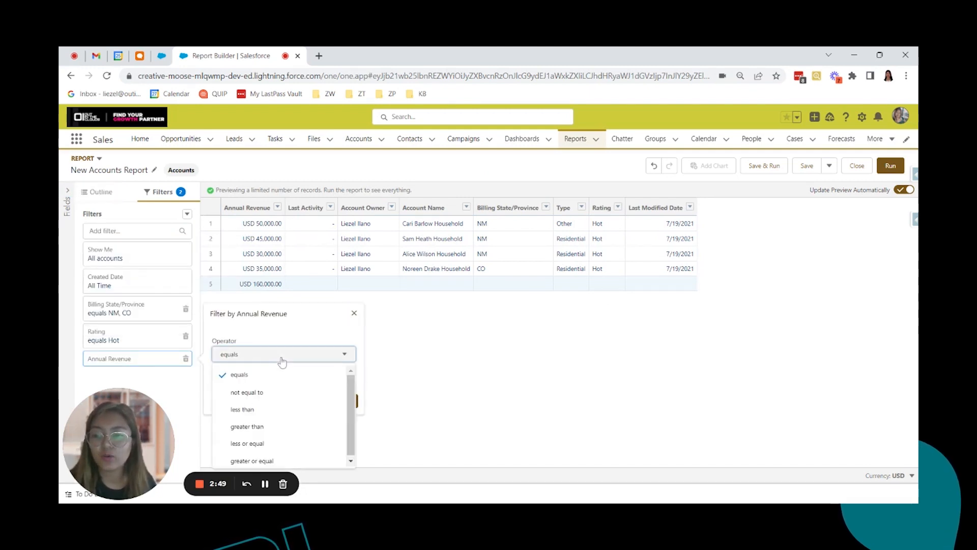
click(262, 428)
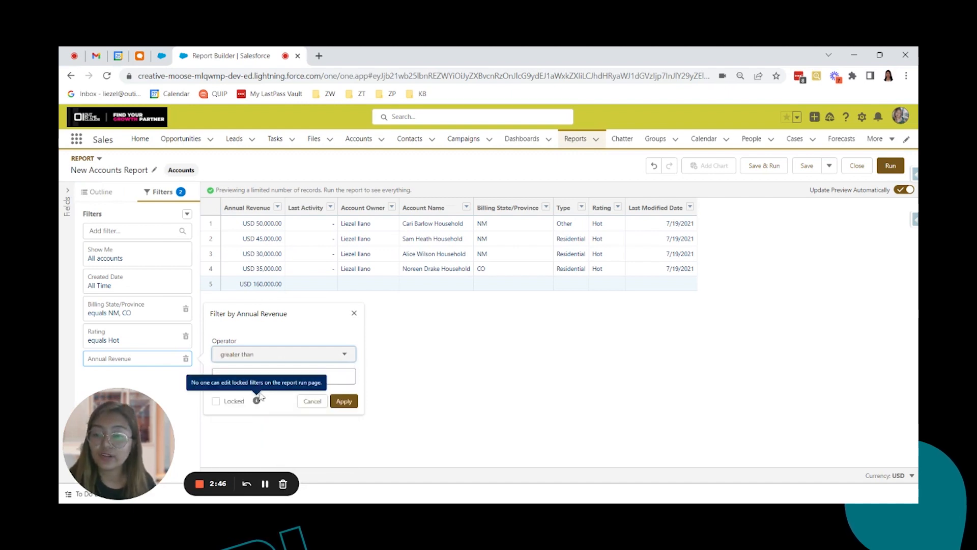
text(1)
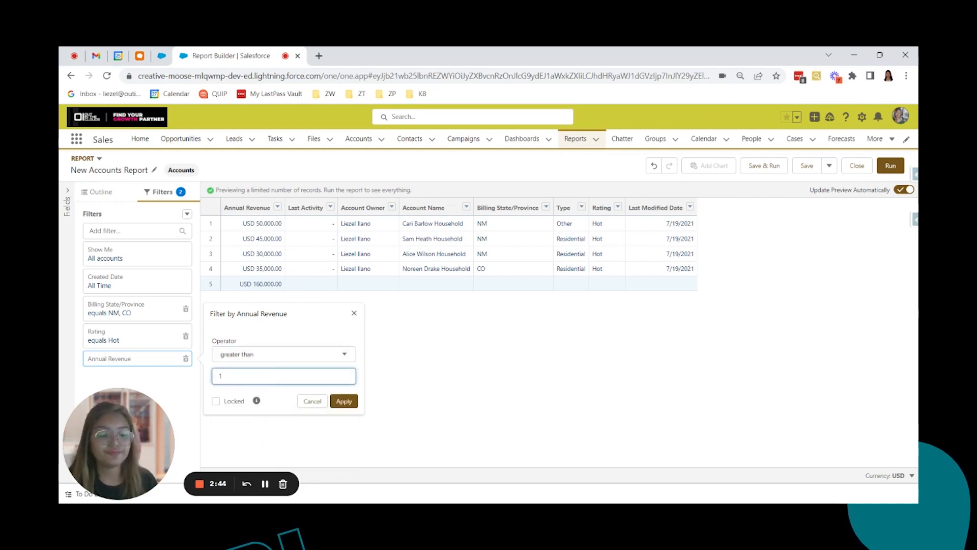
text(000)
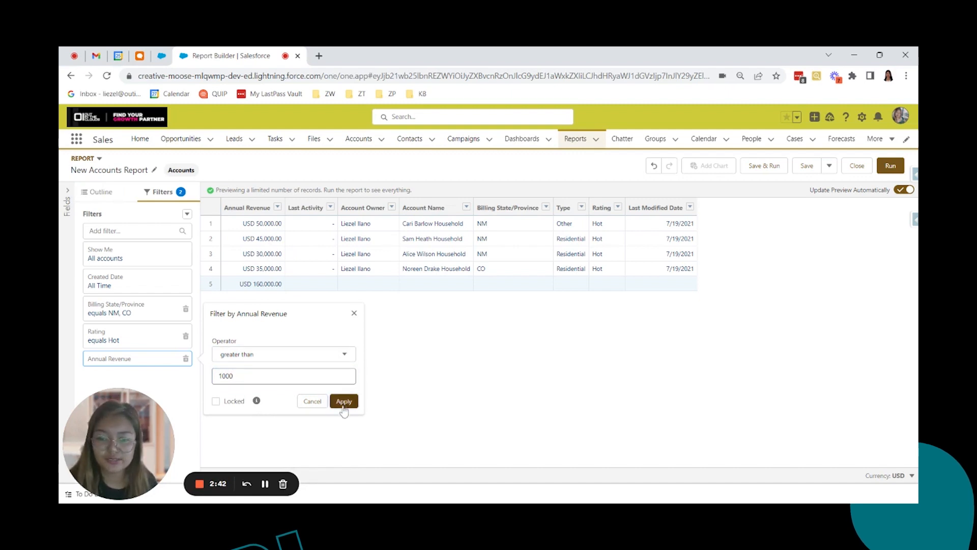
click(343, 402)
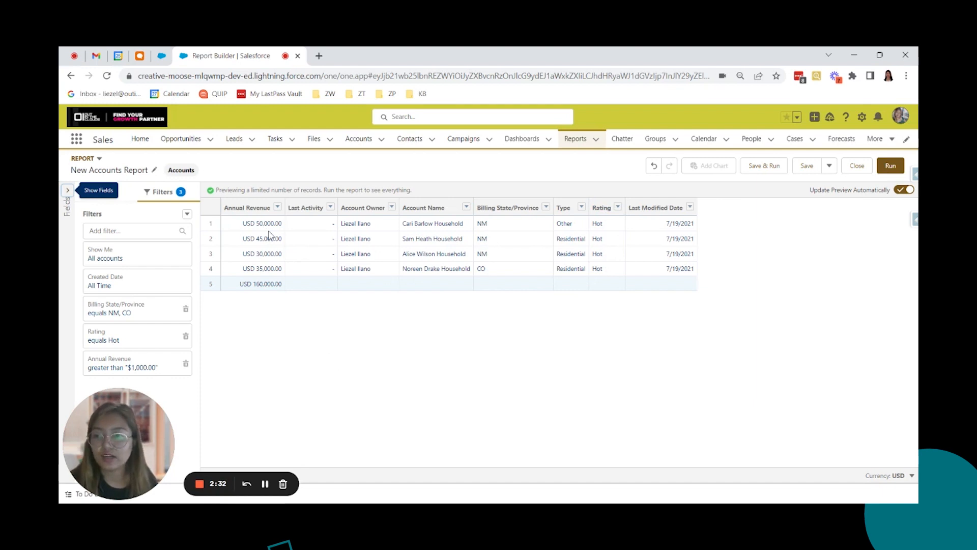
Step: Add filter logic to the report and try to apply the expression (1 AND 3) OR 3
click(187, 214)
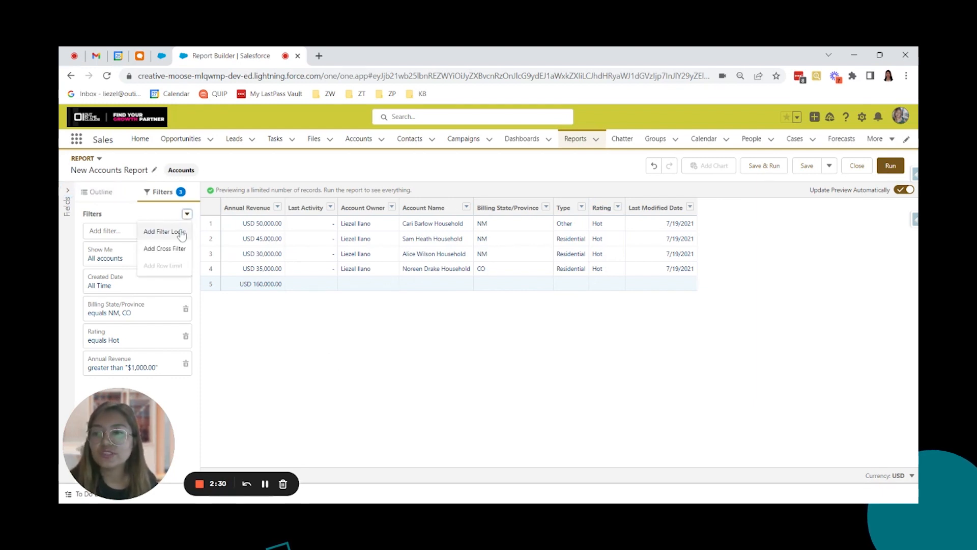
click(181, 233)
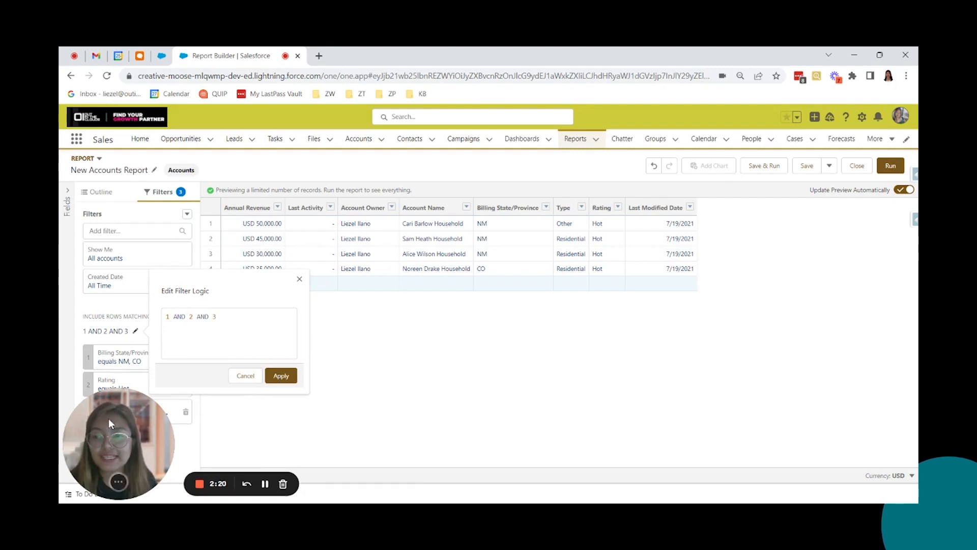
drag(108, 419, 235, 437)
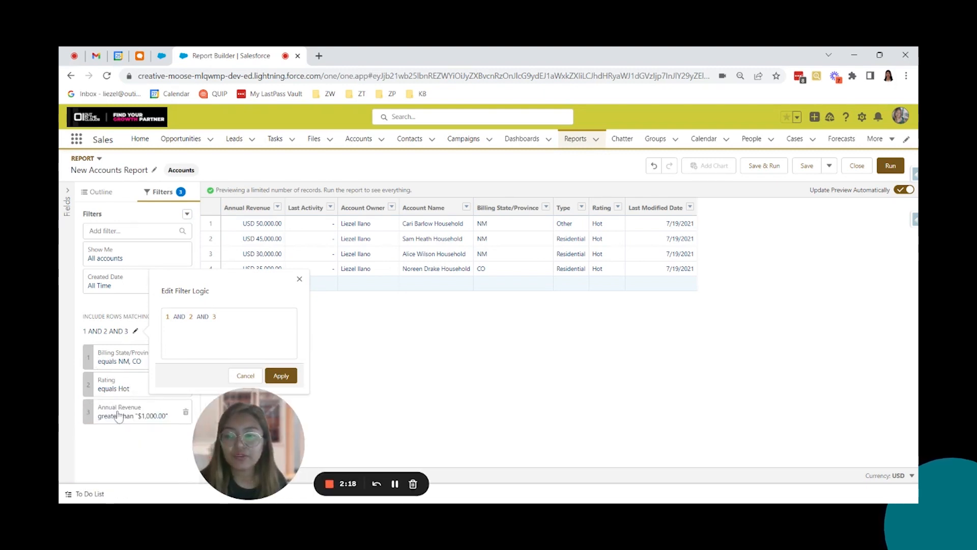
text(()
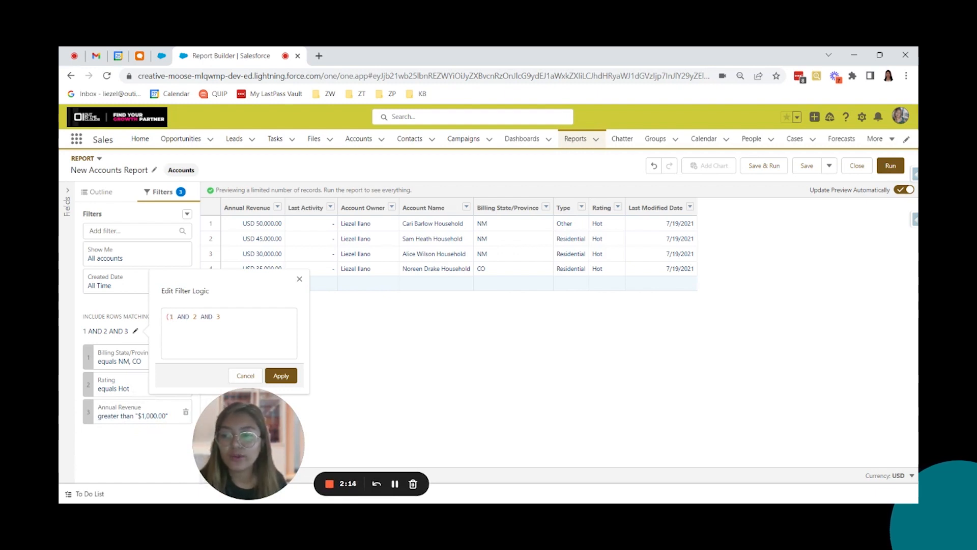
click(194, 316)
text(3)
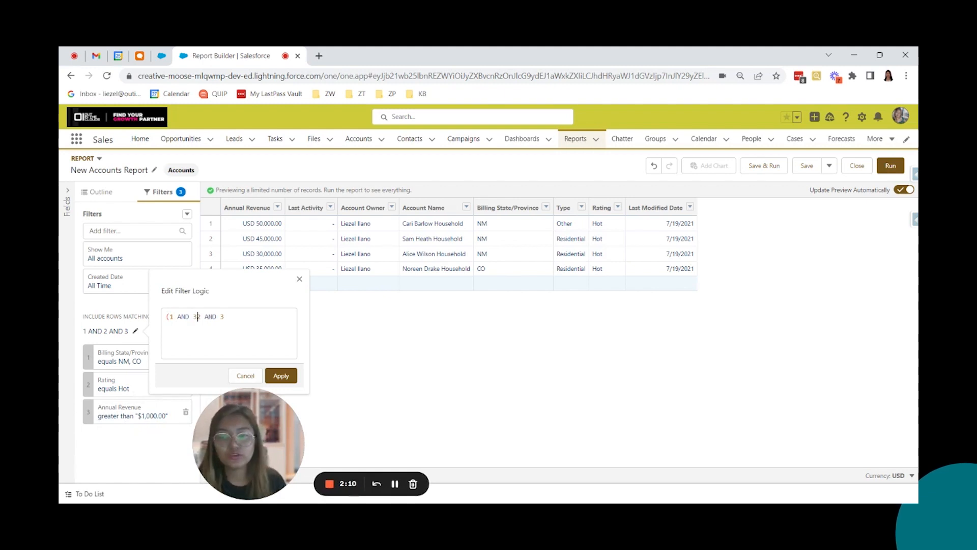
key(Delete)
text())
drag(205, 316, 216, 316)
text(OR)
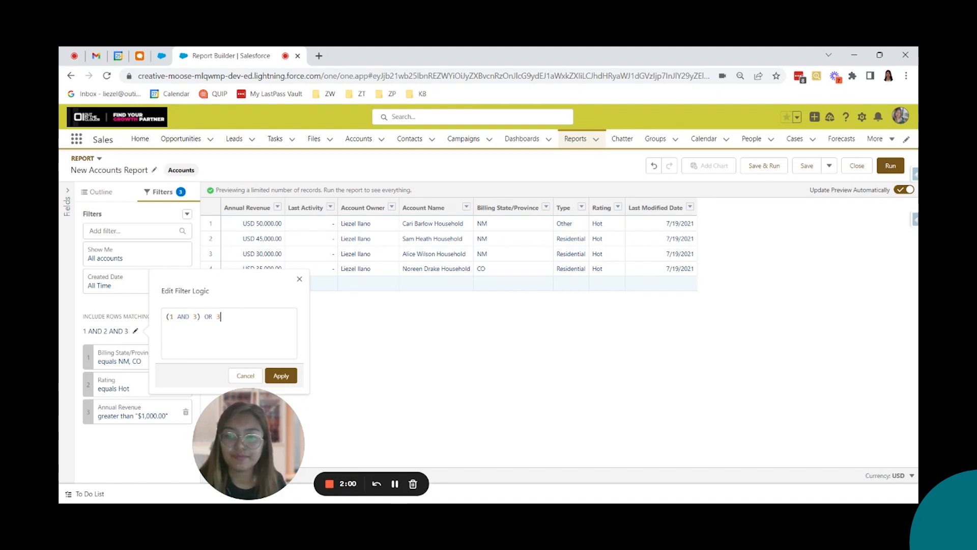
click(278, 378)
Step: Correct the filter logic expression to (1 AND 3) OR 2 and apply it
click(194, 317)
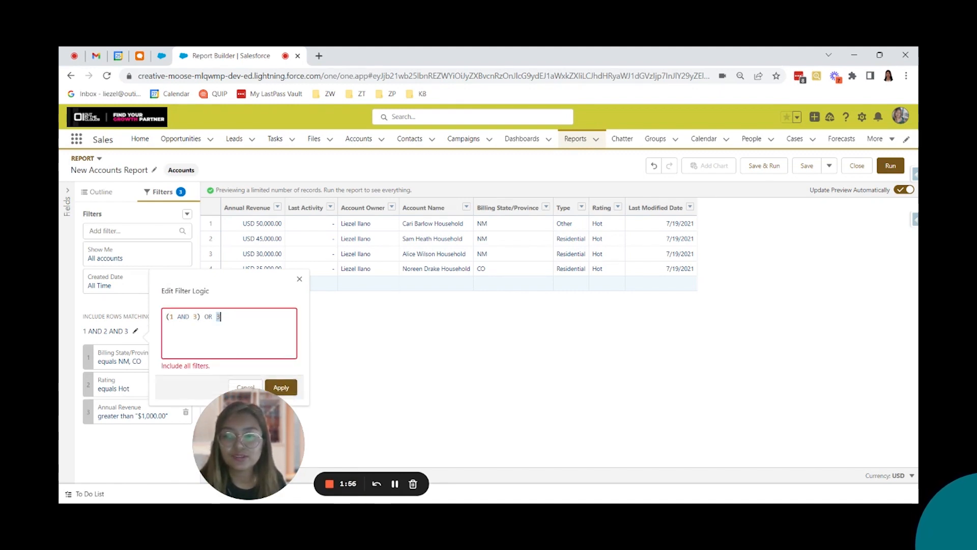
text(2)
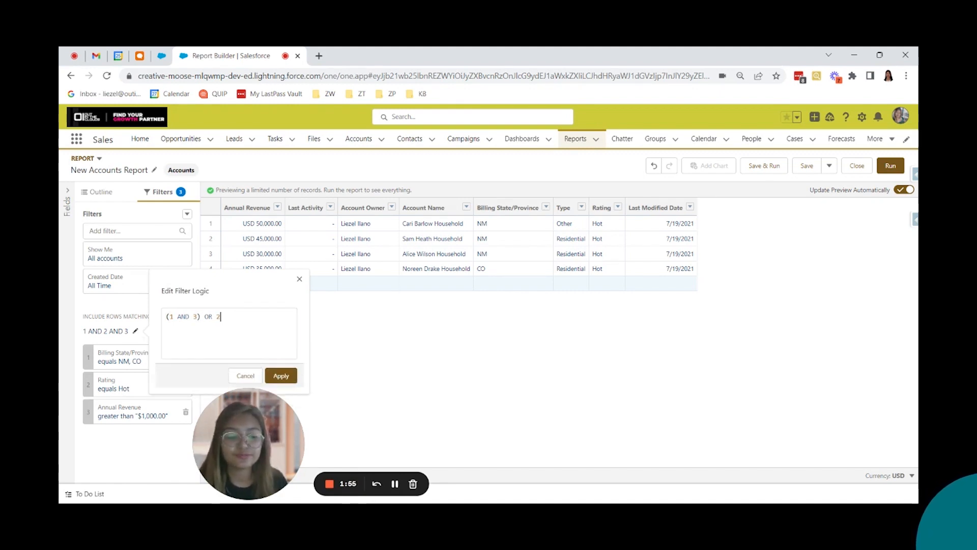
click(289, 378)
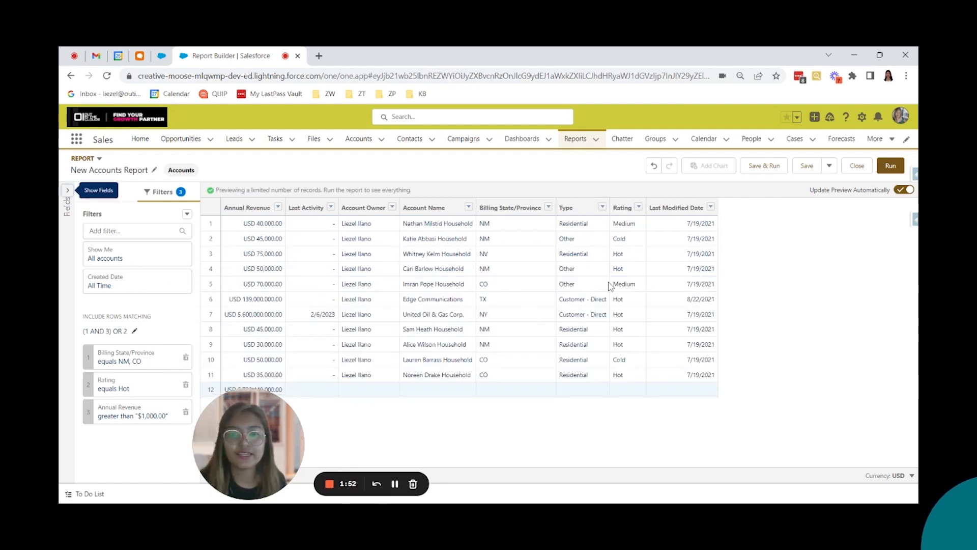
Step: Check the Rating and Billing State/Province values in rows 5 and 6 of the preview against the filter logic
click(615, 285)
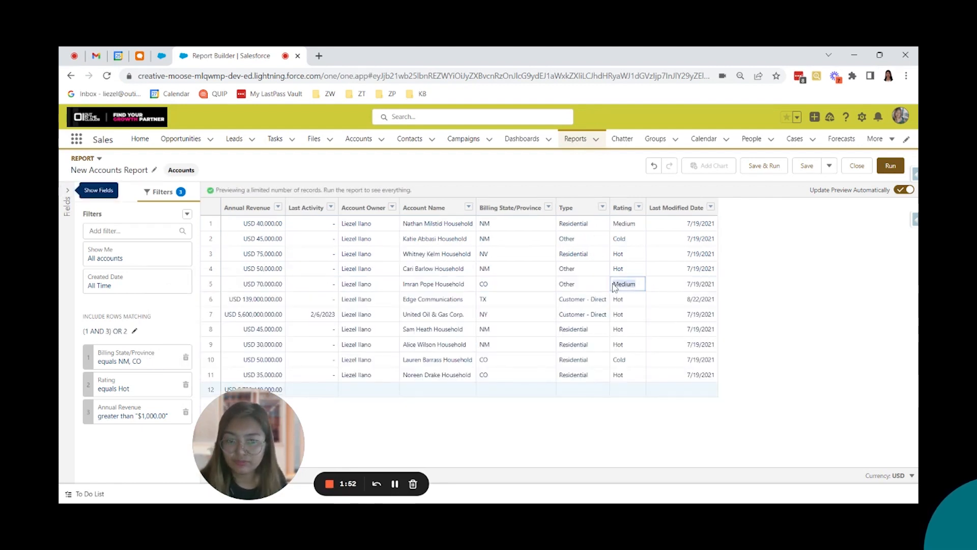
click(486, 286)
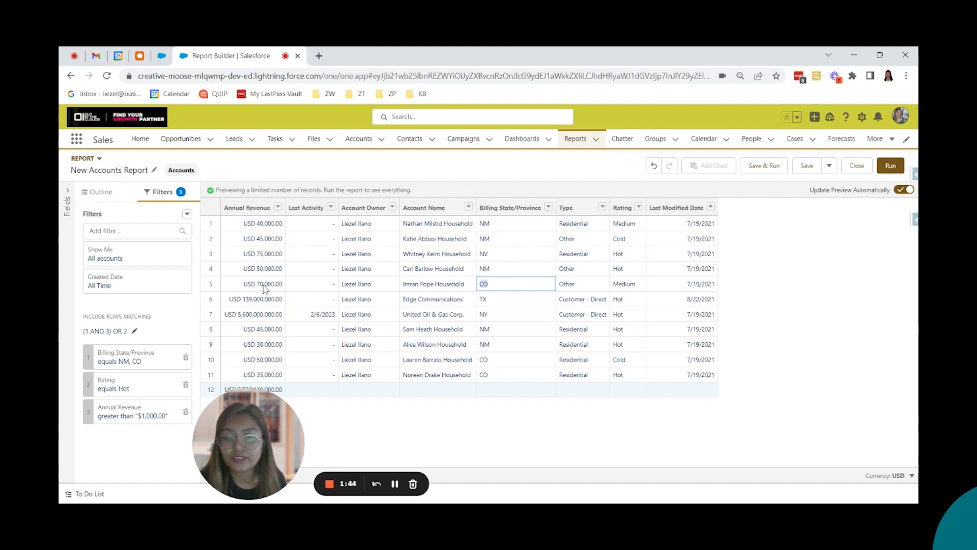
click(618, 302)
click(478, 303)
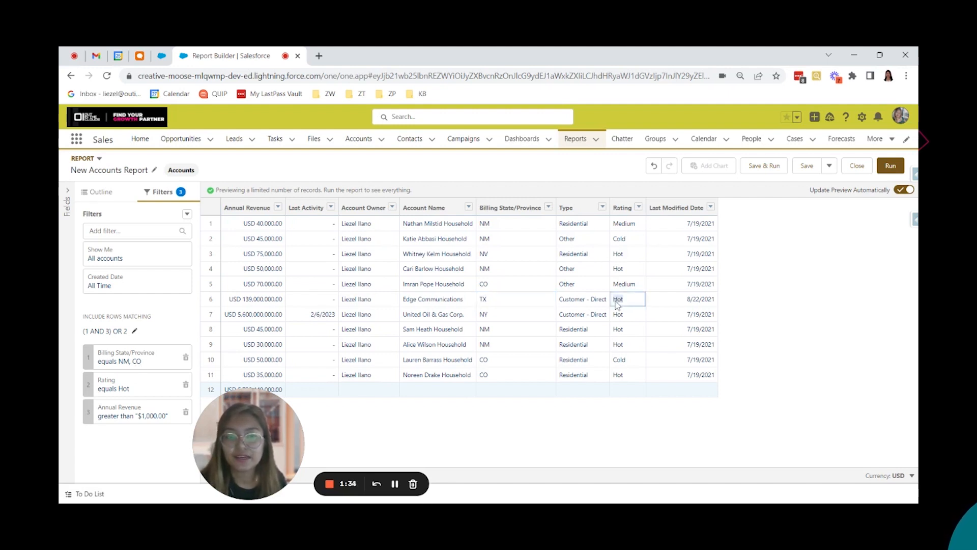
Step: Remove the Billing State/Province, Rating and Annual Revenue filters from the report
click(185, 357)
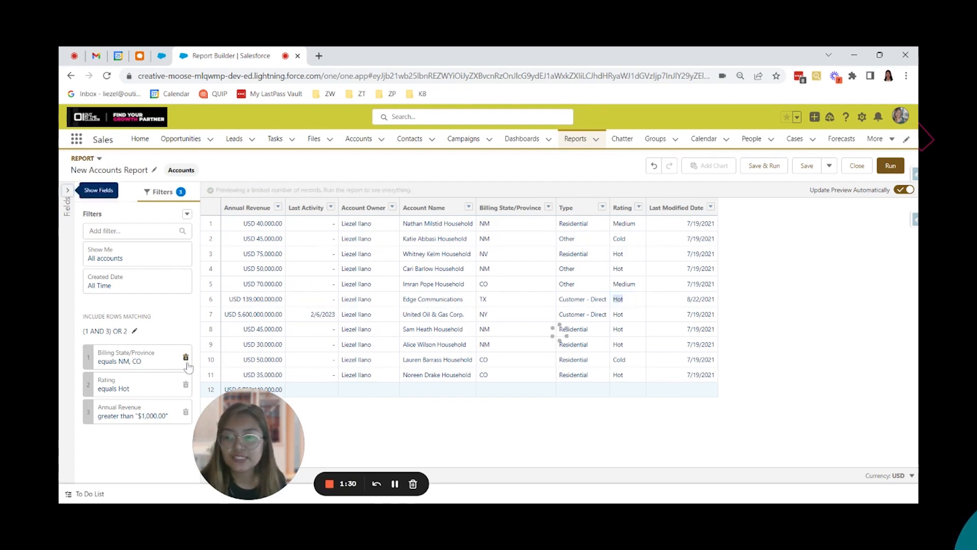
click(185, 358)
click(186, 357)
click(188, 214)
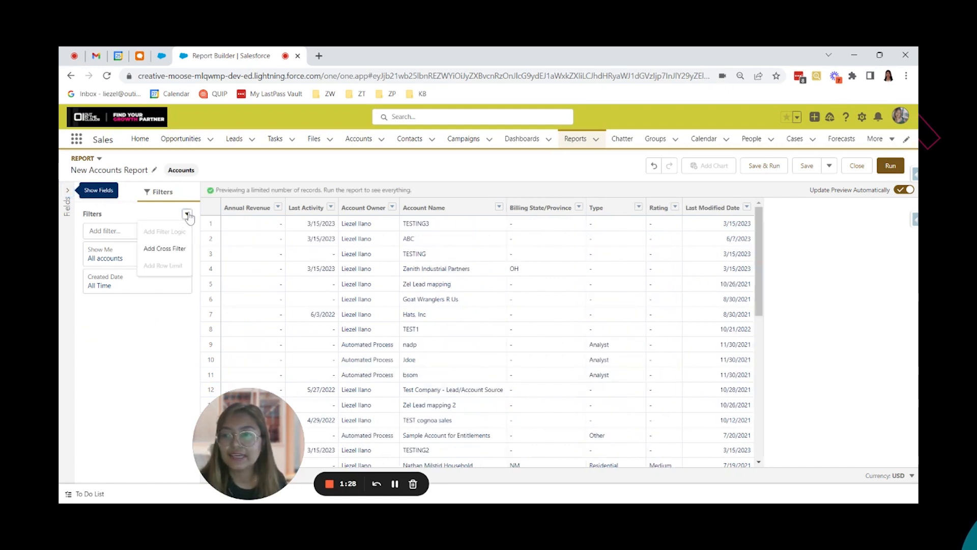
click(177, 254)
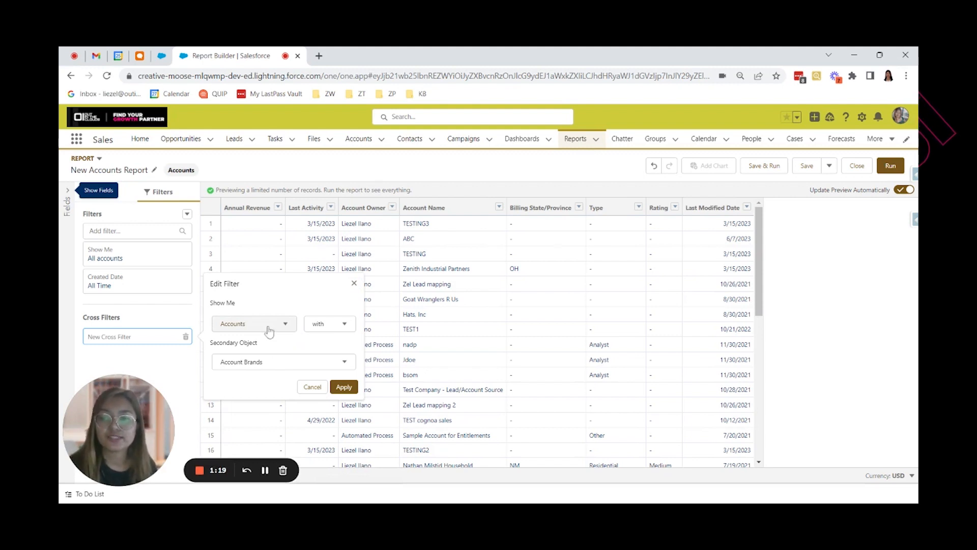
click(326, 324)
click(332, 363)
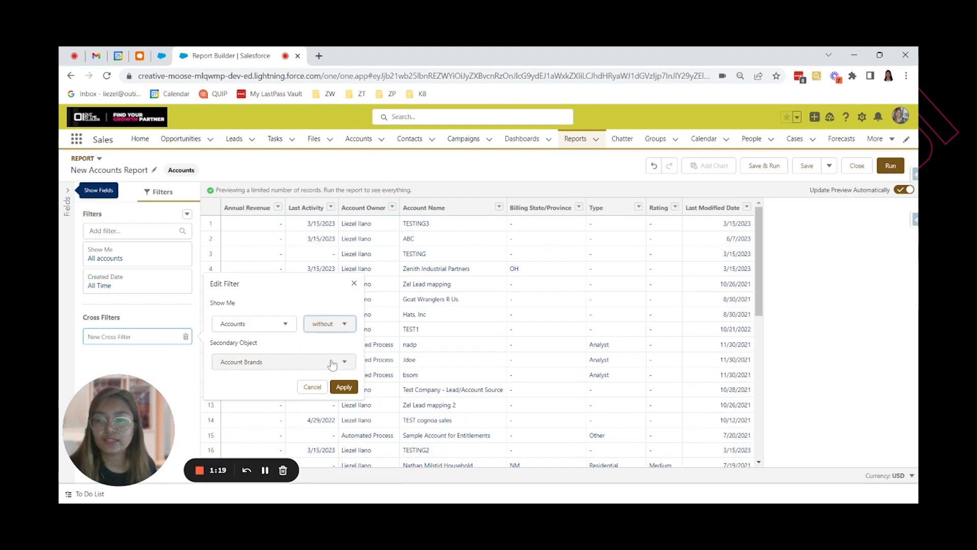
click(331, 362)
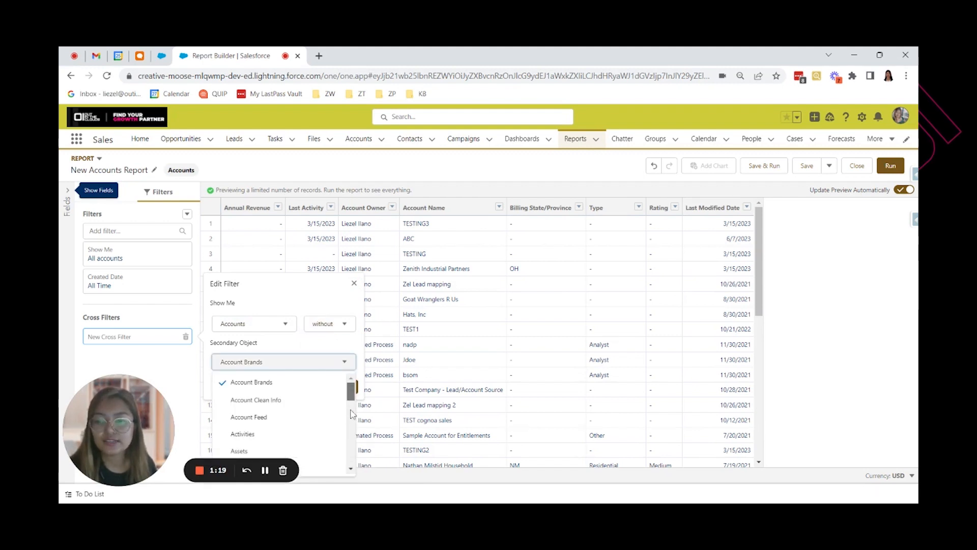
scroll(350, 407, down, 1)
scroll(350, 406, down, 1)
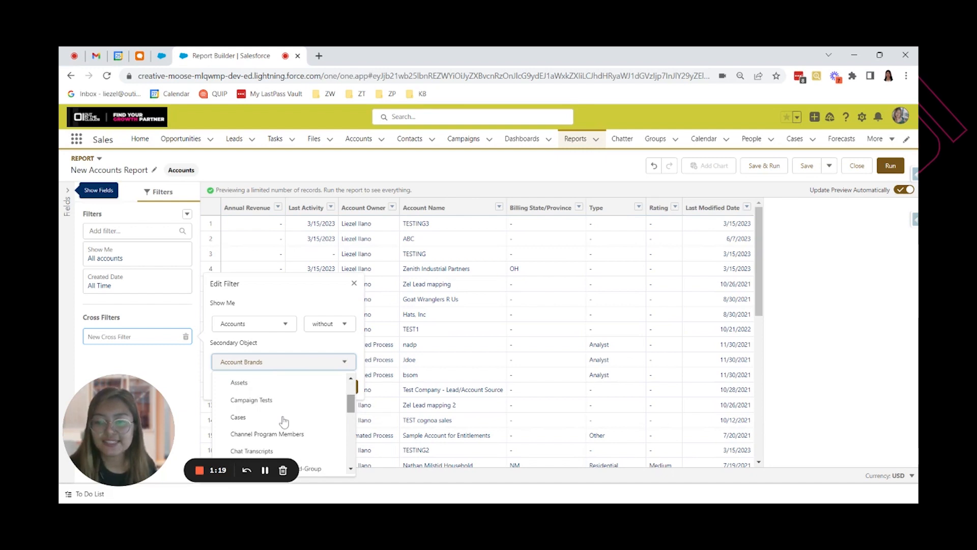
click(234, 420)
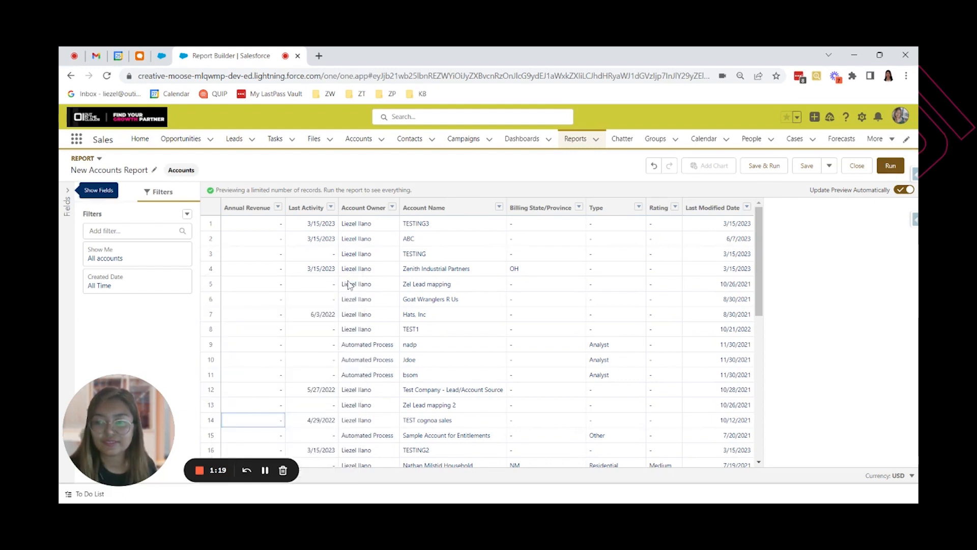
Step: Add a cross filter that shows Accounts without Cases and apply it to the report
click(187, 213)
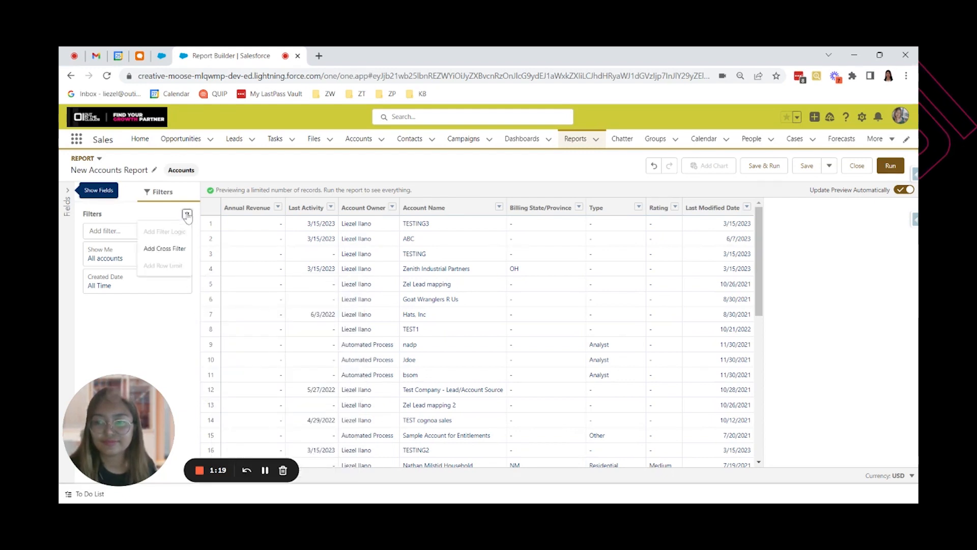
click(177, 246)
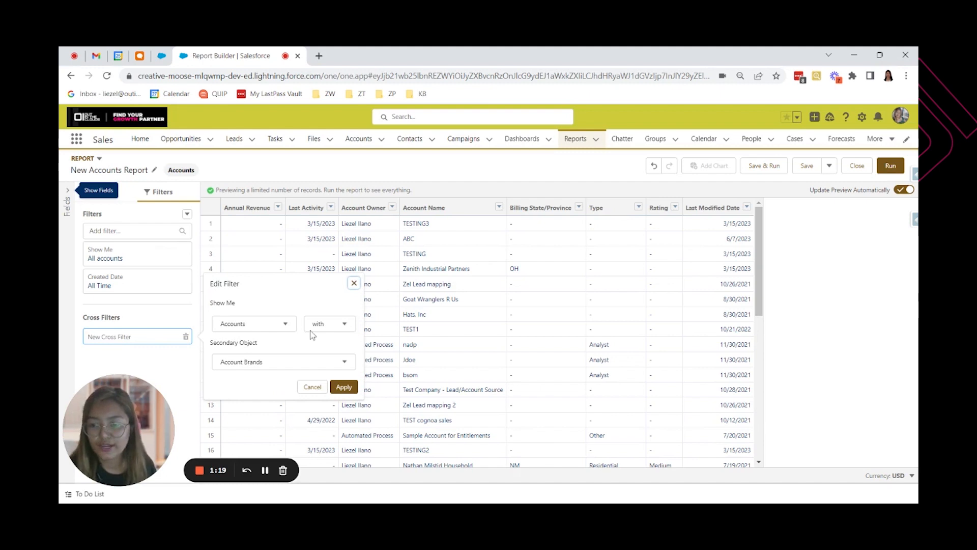
click(315, 328)
click(325, 364)
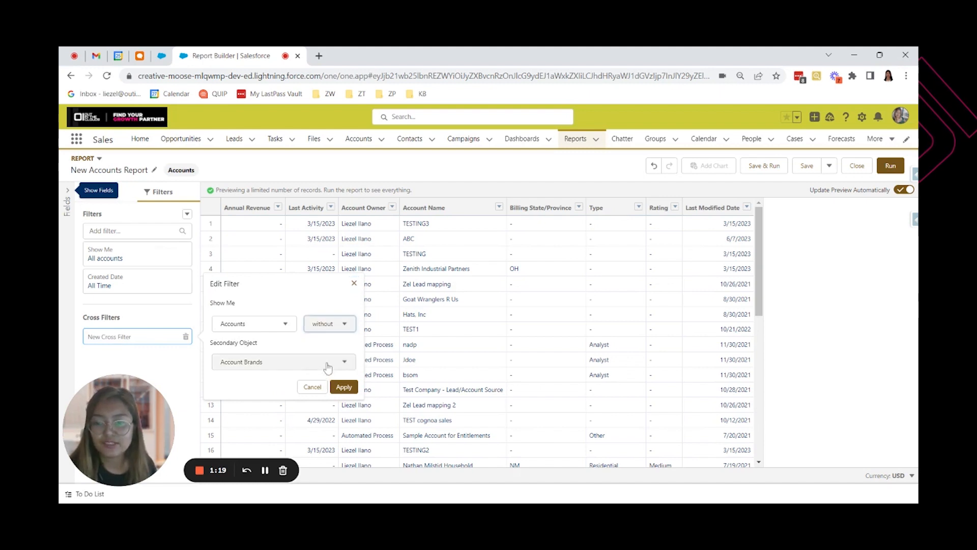
click(326, 365)
drag(350, 392, 350, 414)
click(287, 383)
click(341, 388)
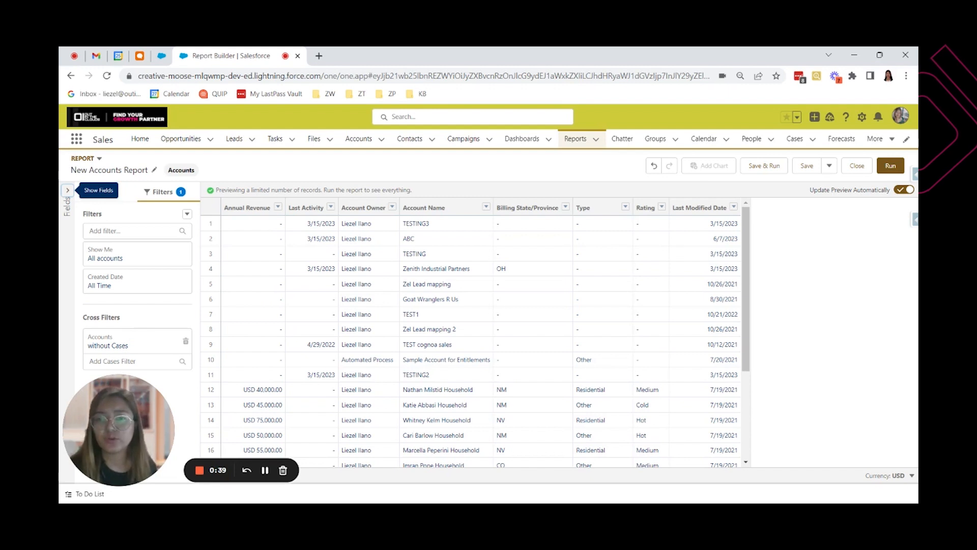
Step: Remove the Accounts without Cases cross filter and sort the report by Annual Revenue in ascending order
click(185, 342)
click(188, 213)
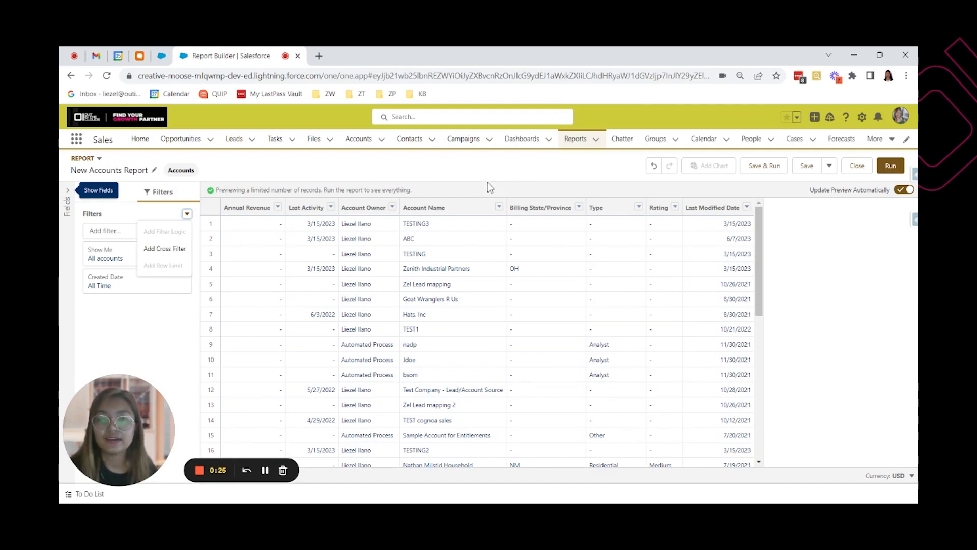
click(278, 206)
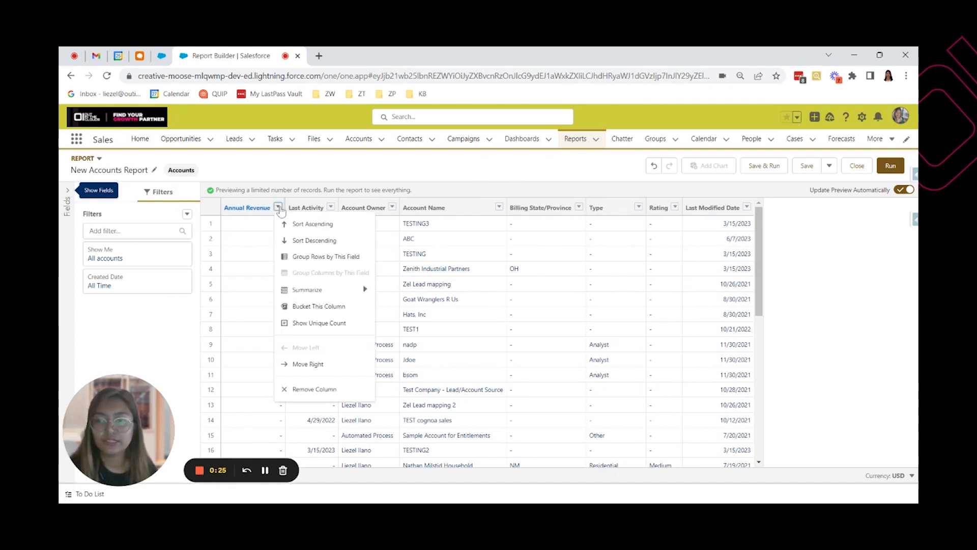
click(299, 228)
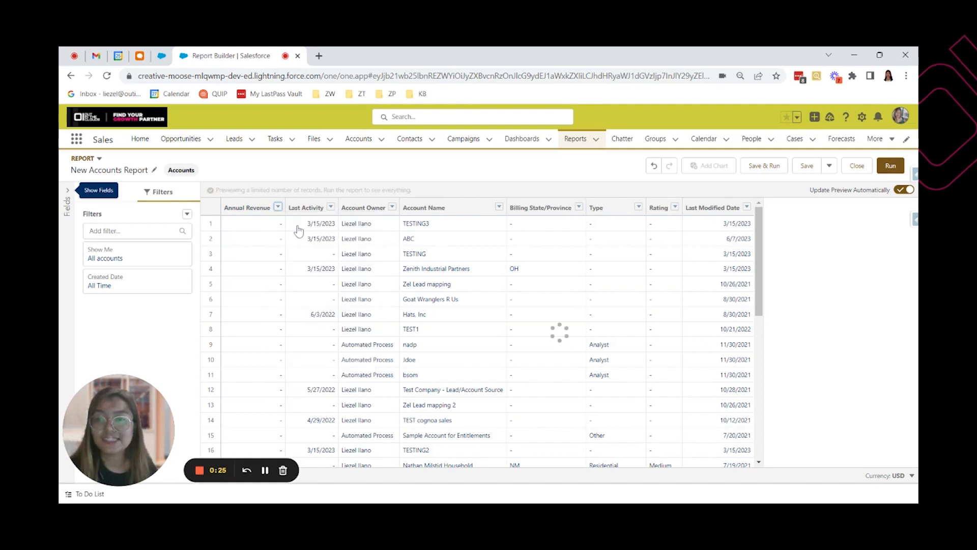
Step: Add a row limit filter of 5 rows and apply it to the report
click(187, 214)
click(163, 265)
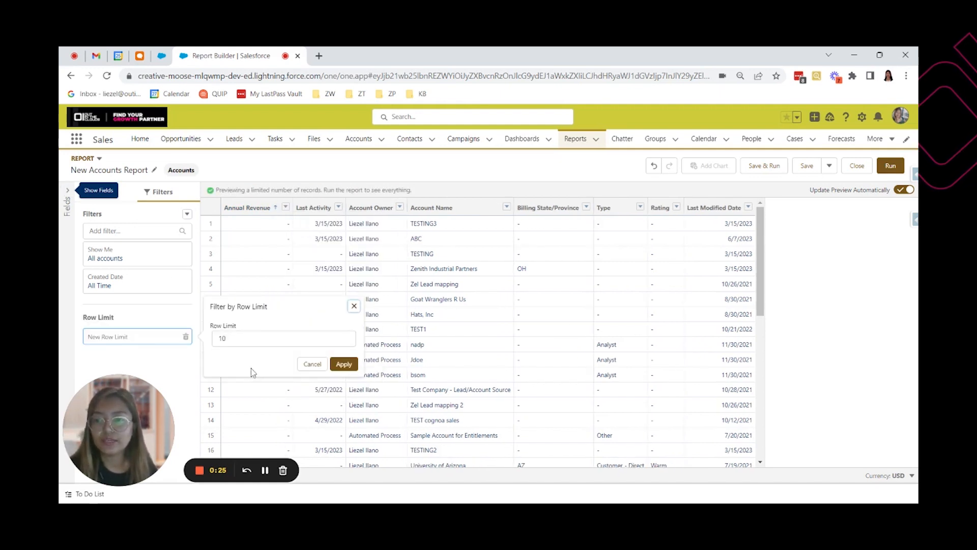
double_click(222, 338)
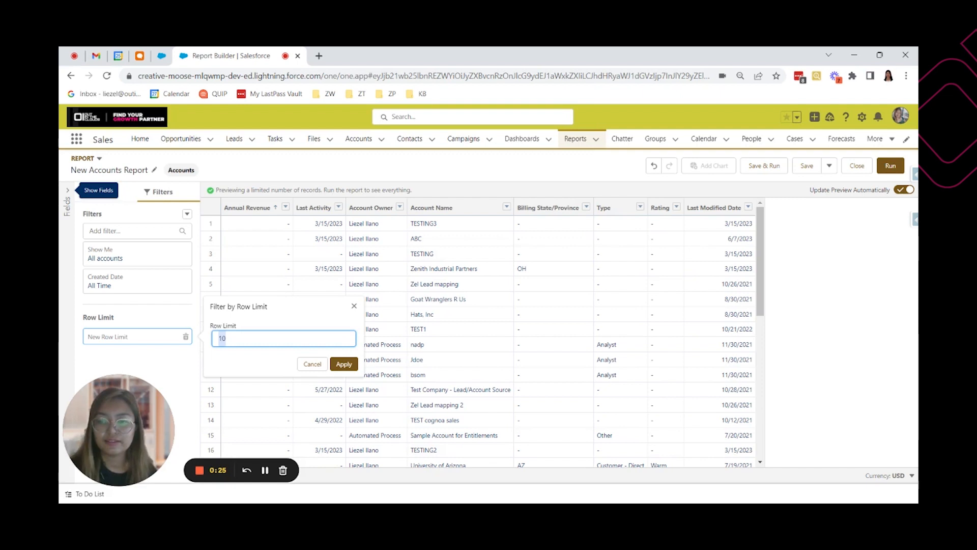
text(5)
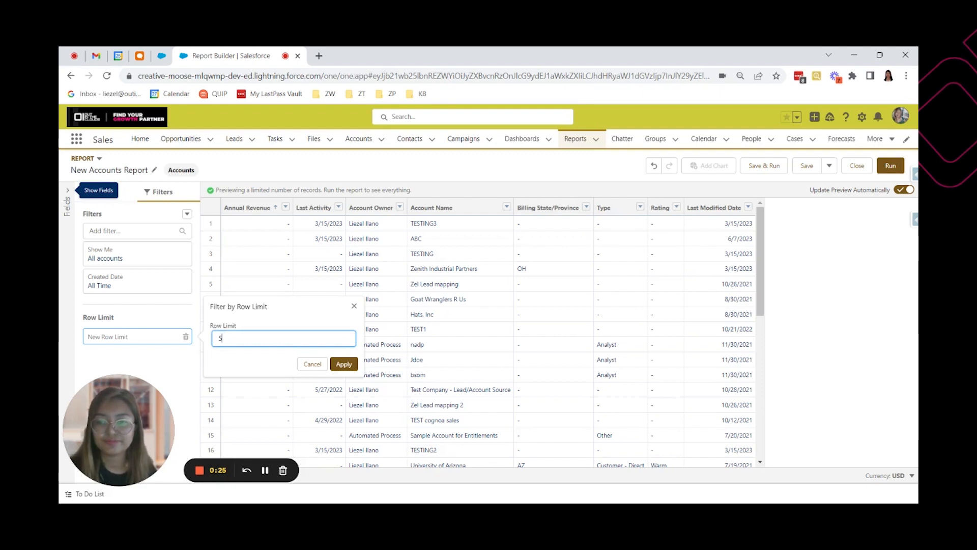
click(344, 364)
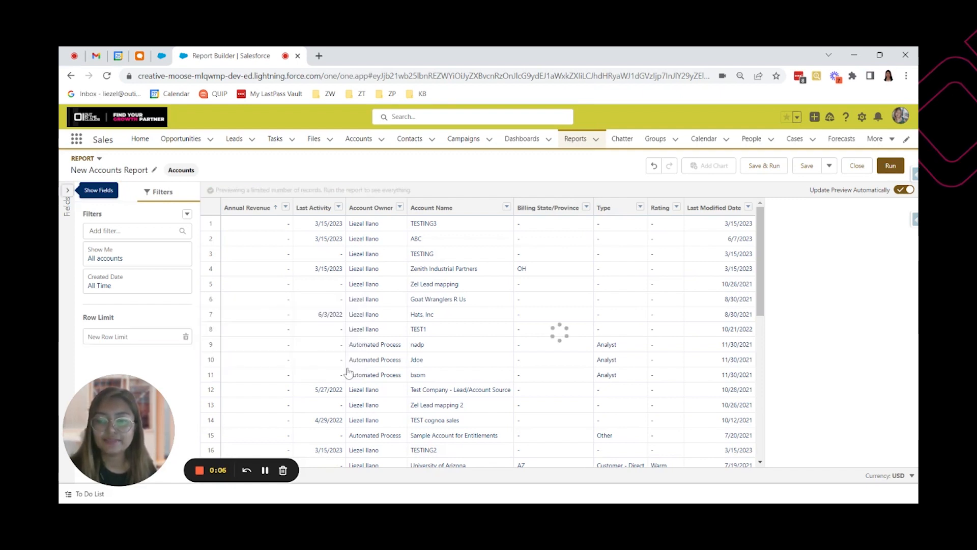